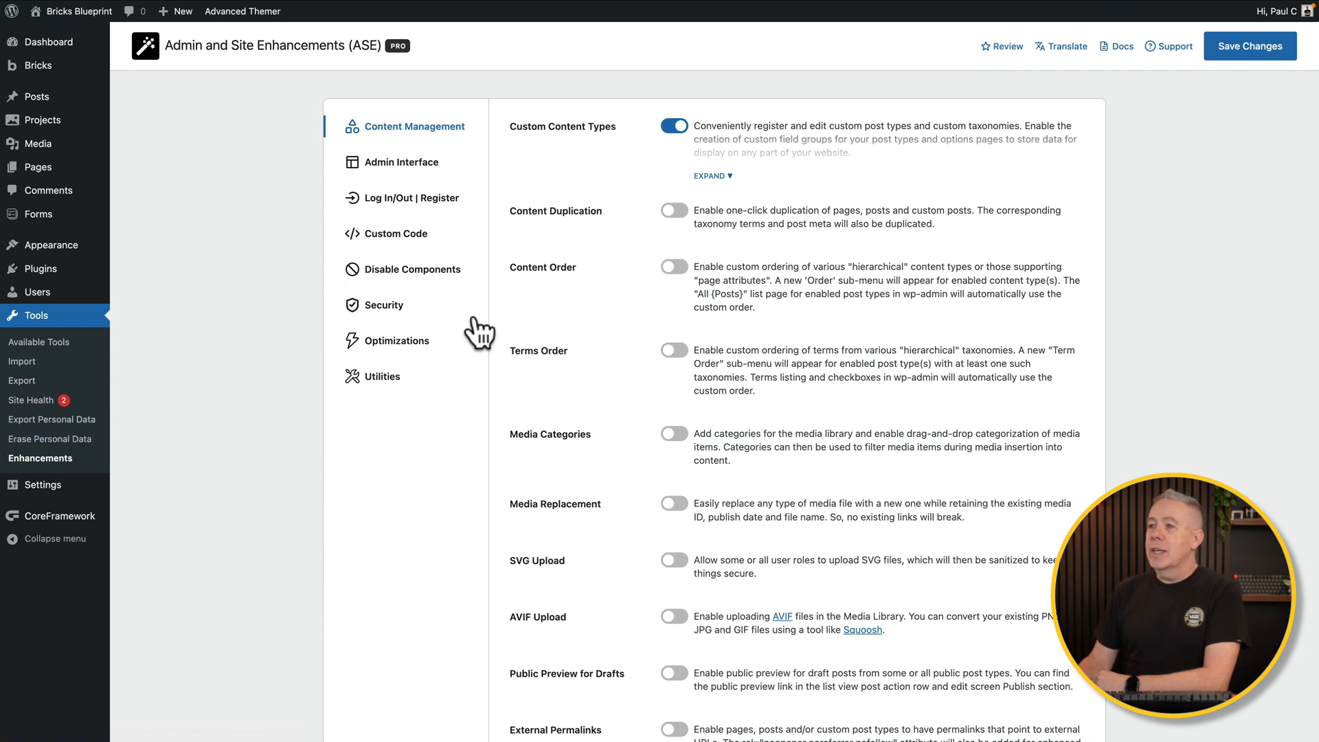
# Expand the Form Builder module to reveal its email delivery, template and spam protection options
pyautogui.click(393, 383)
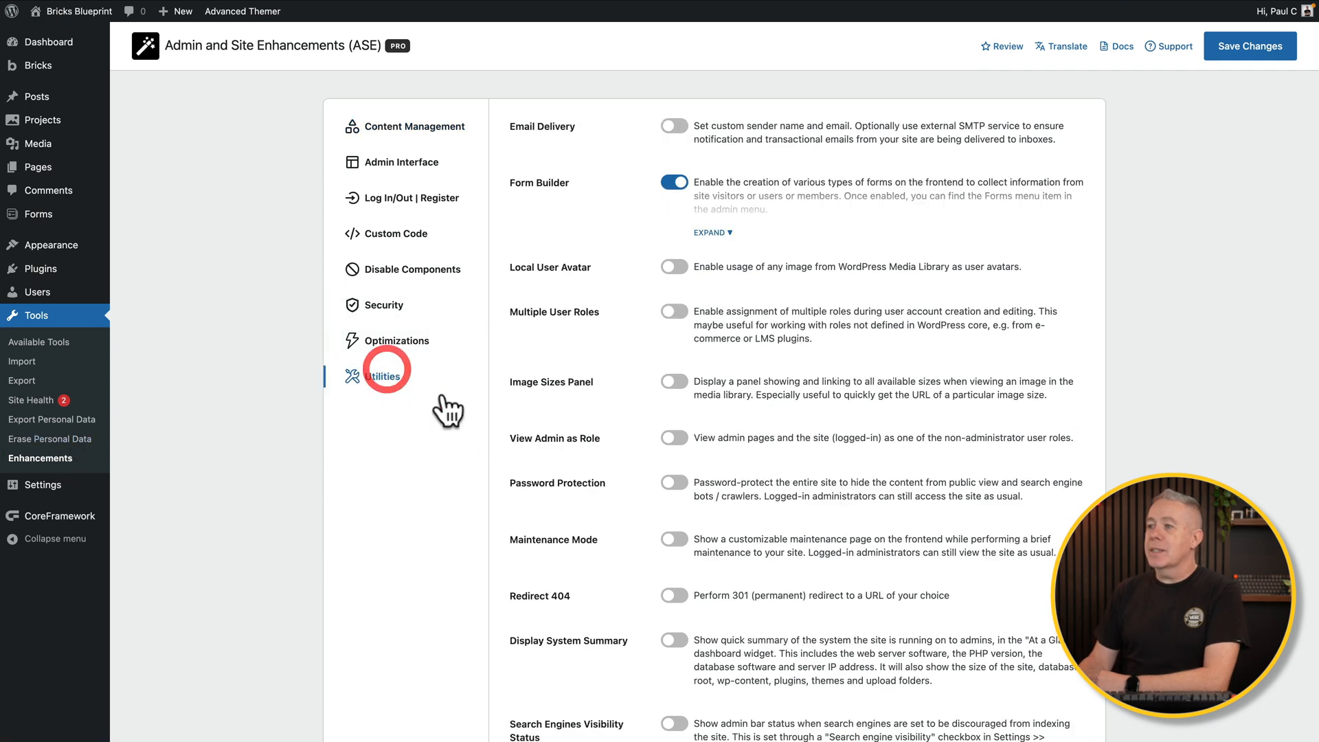
pyautogui.scroll(-1, 482, 451)
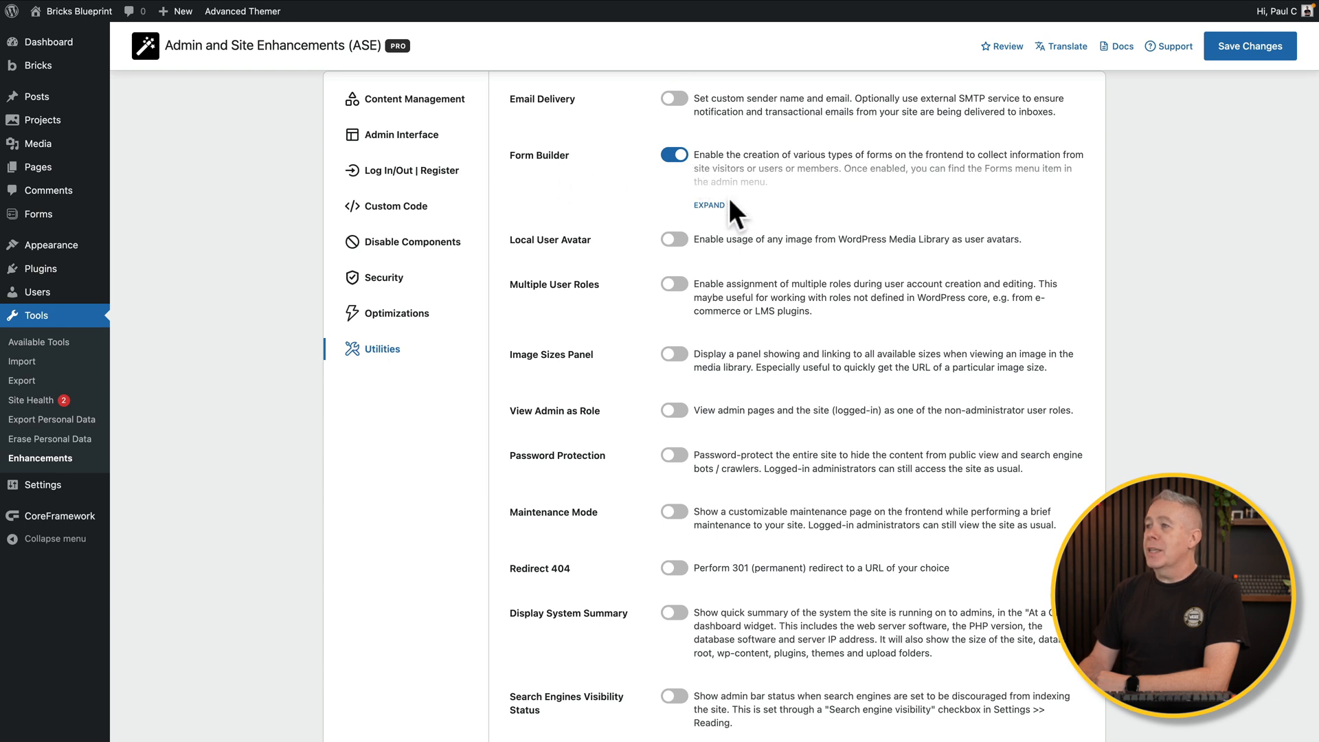
pyautogui.click(709, 206)
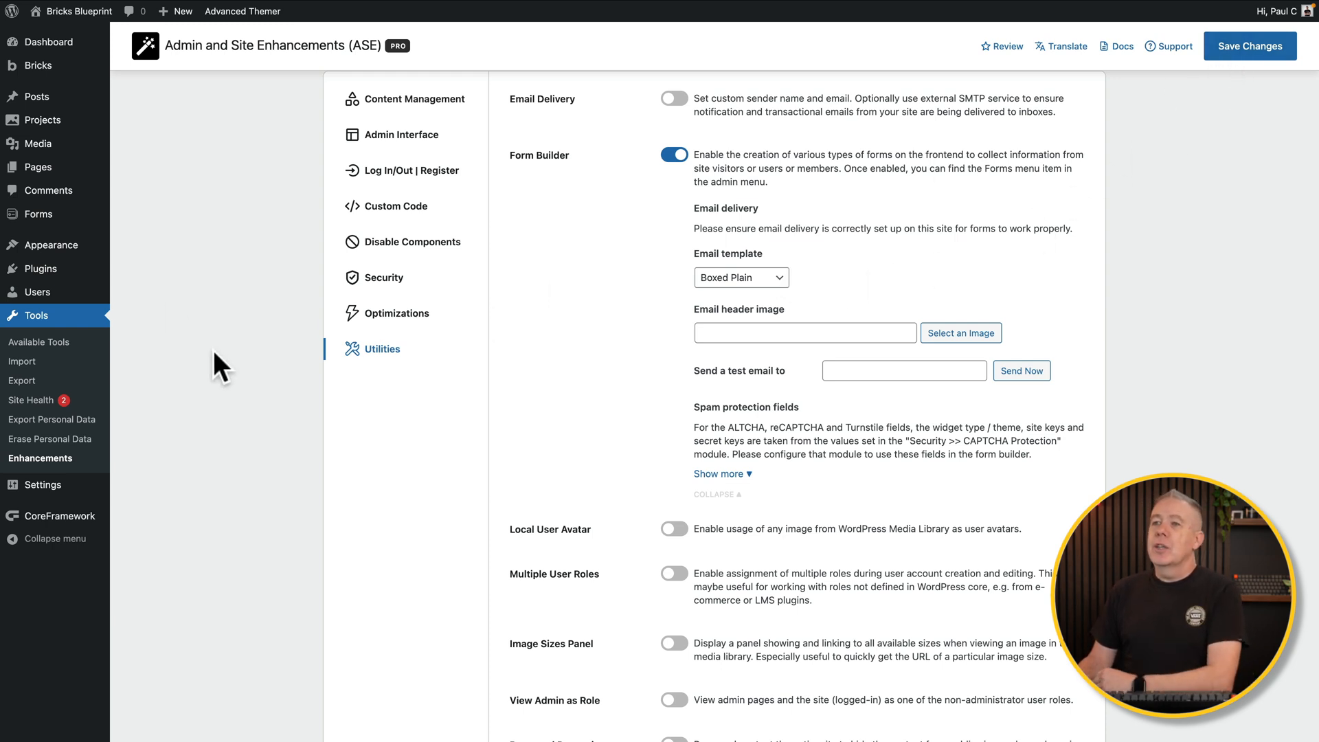
pyautogui.moveTo(38, 213)
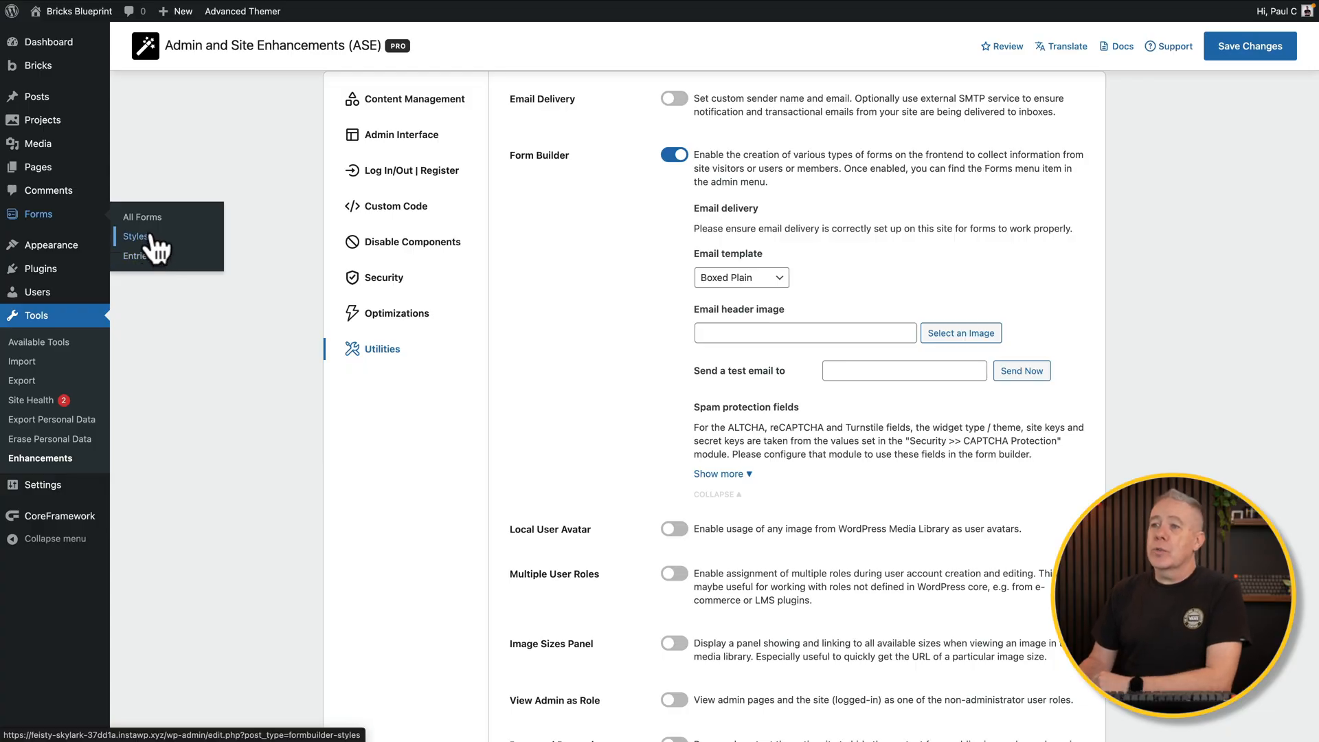
# From Forms Styles, start a new style template and expand its form-level styling options
pyautogui.click(149, 236)
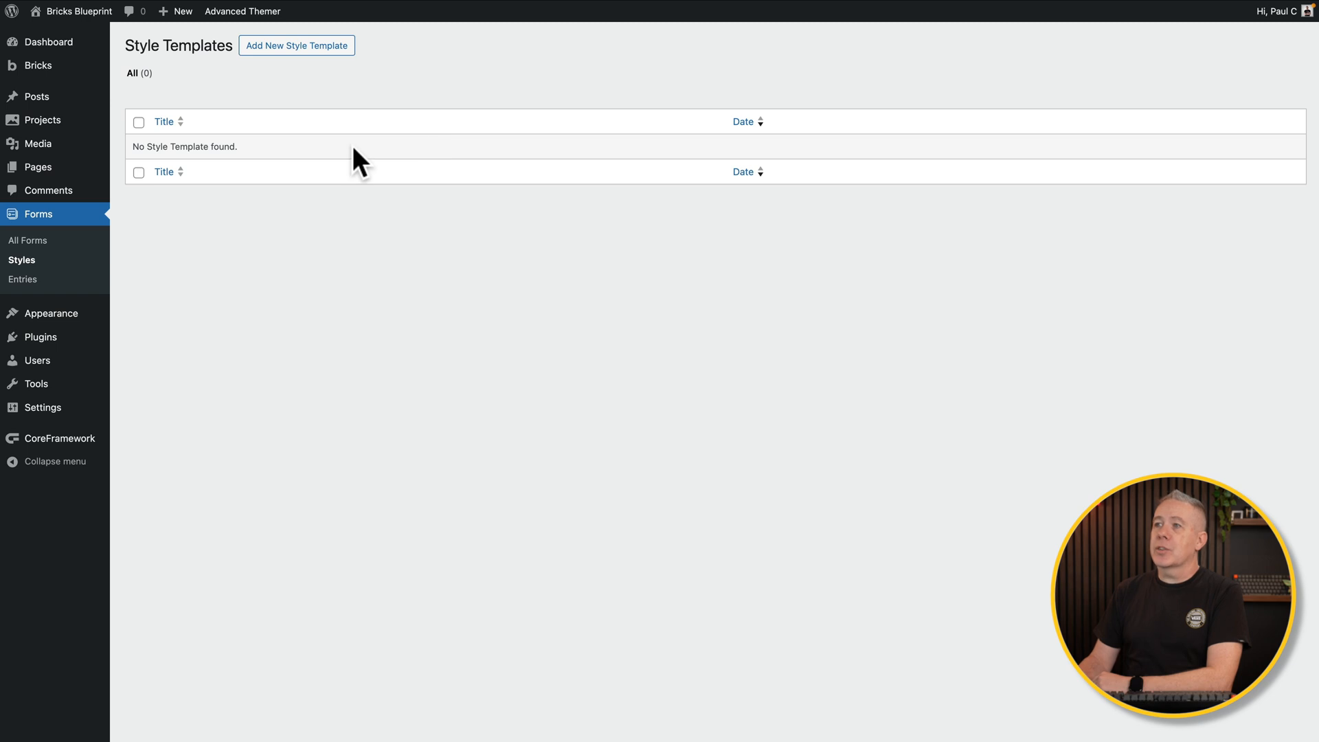
pyautogui.click(288, 49)
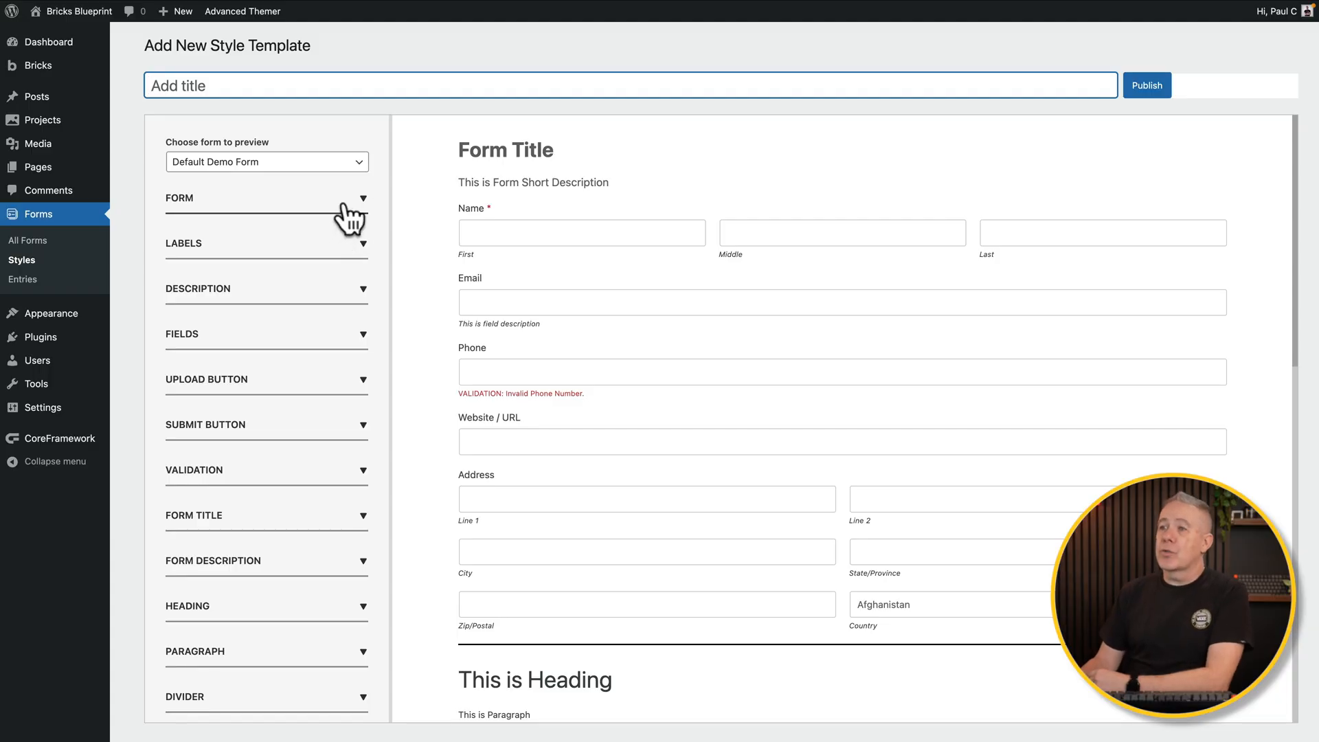
pyautogui.click(362, 199)
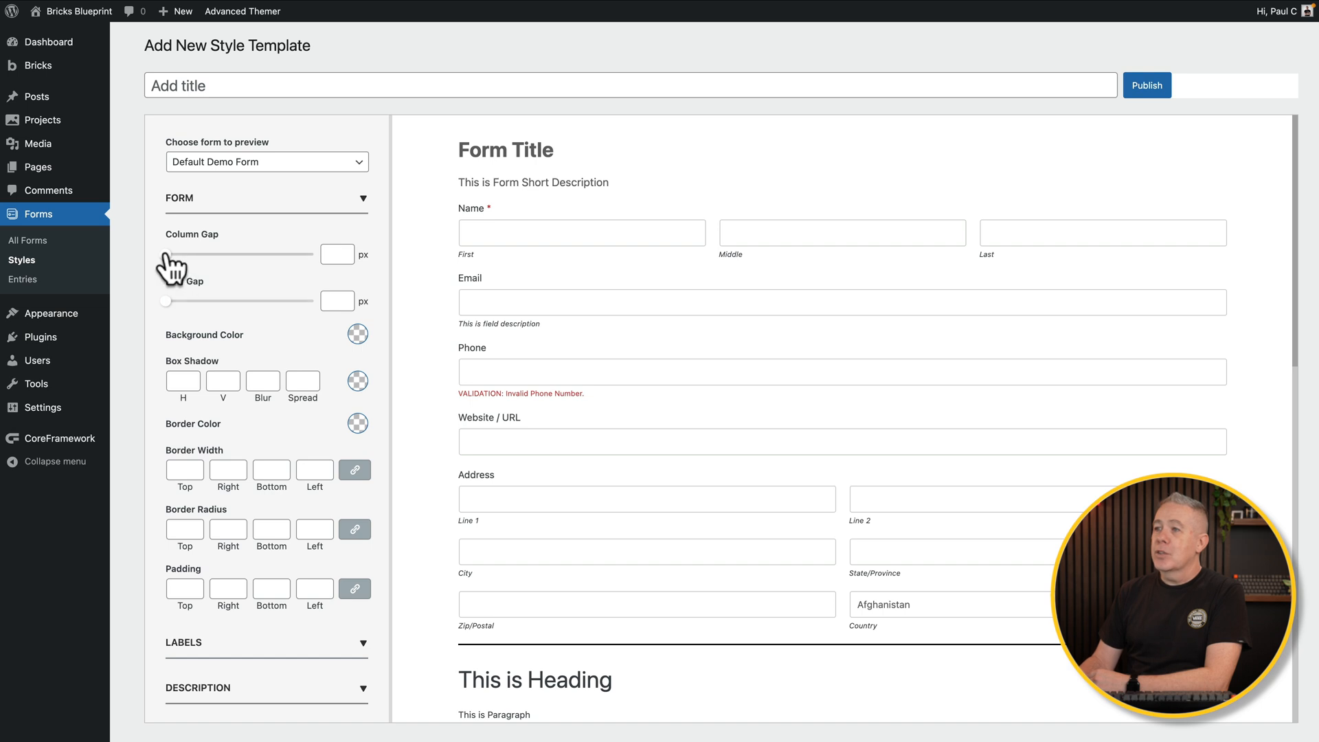
# Set the demo form's column gap to 12 px and row gap to 5 px, then check the background colour options
pyautogui.moveTo(202, 255)
pyautogui.mouseDown()
pyautogui.moveTo(266, 254)
pyautogui.moveTo(186, 255)
pyautogui.mouseUp()
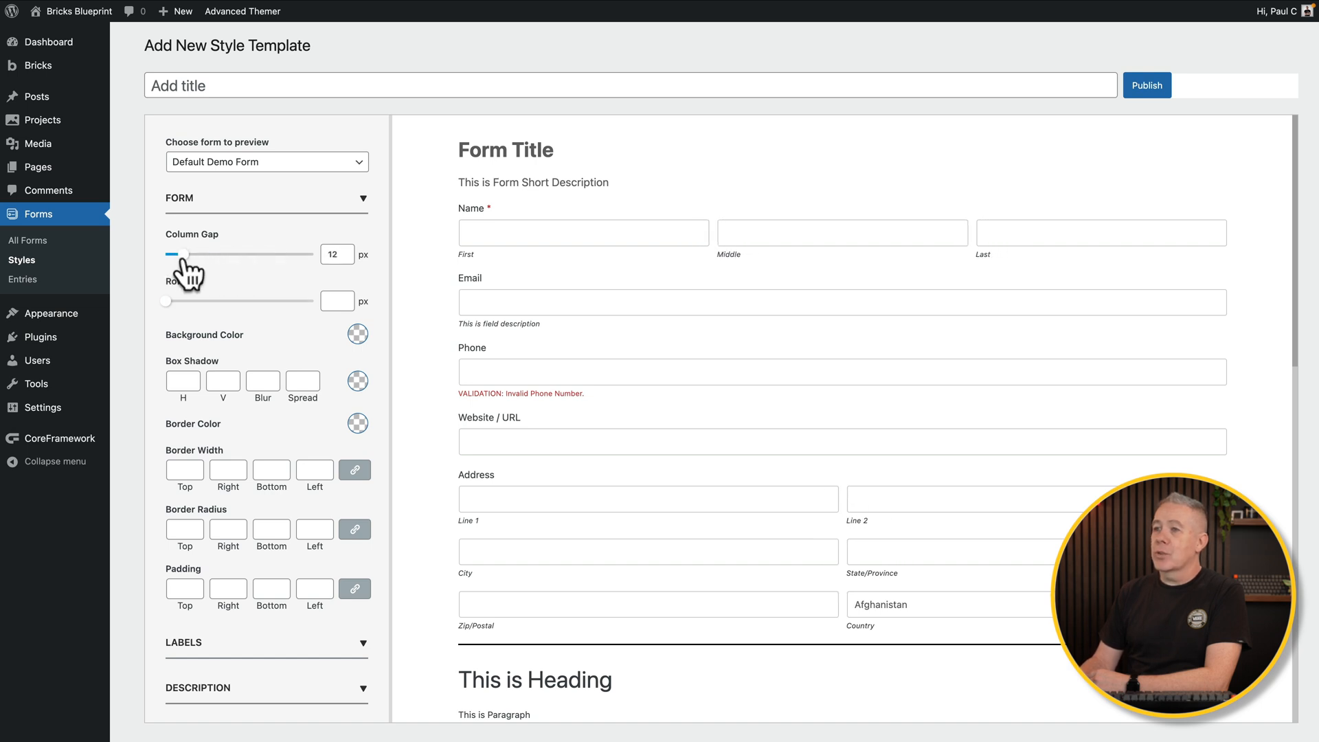
pyautogui.moveTo(170, 302)
pyautogui.mouseDown()
pyautogui.moveTo(242, 301)
pyautogui.moveTo(170, 303)
pyautogui.mouseUp()
pyautogui.click(172, 301)
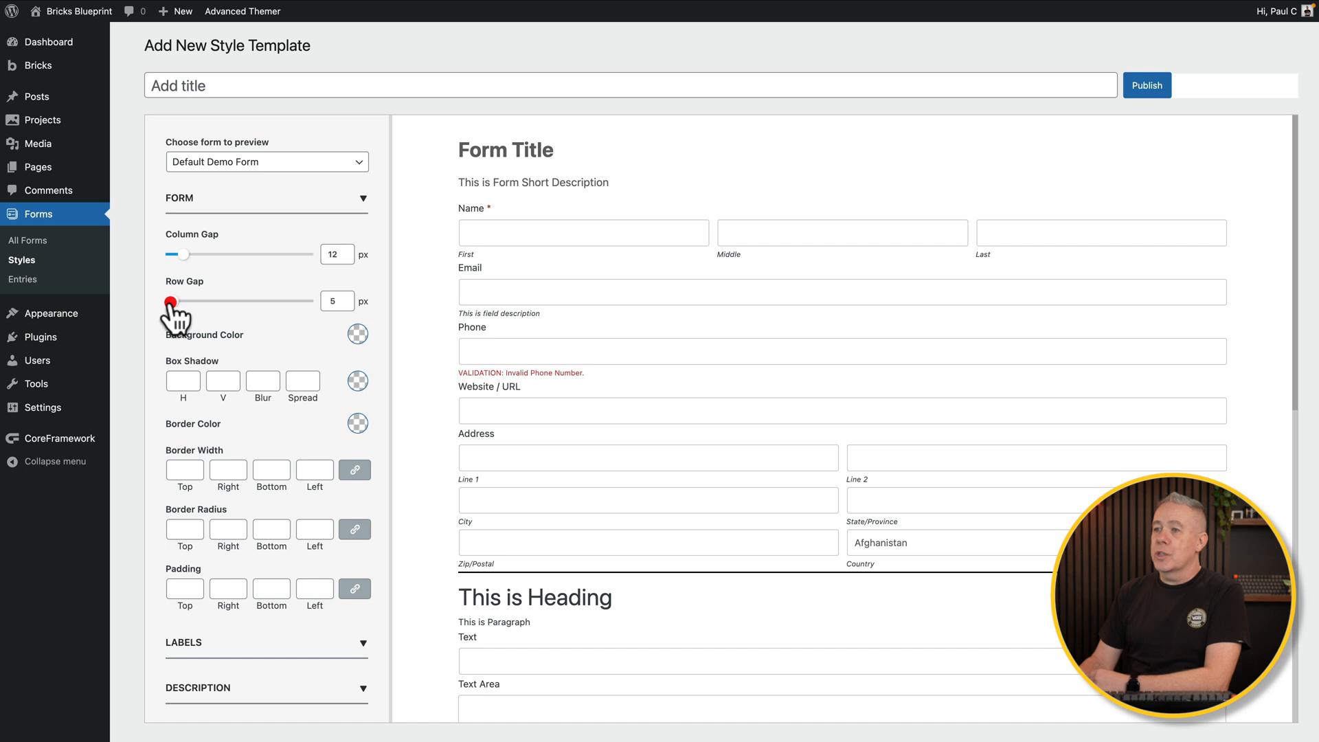
pyautogui.click(358, 334)
pyautogui.click(246, 320)
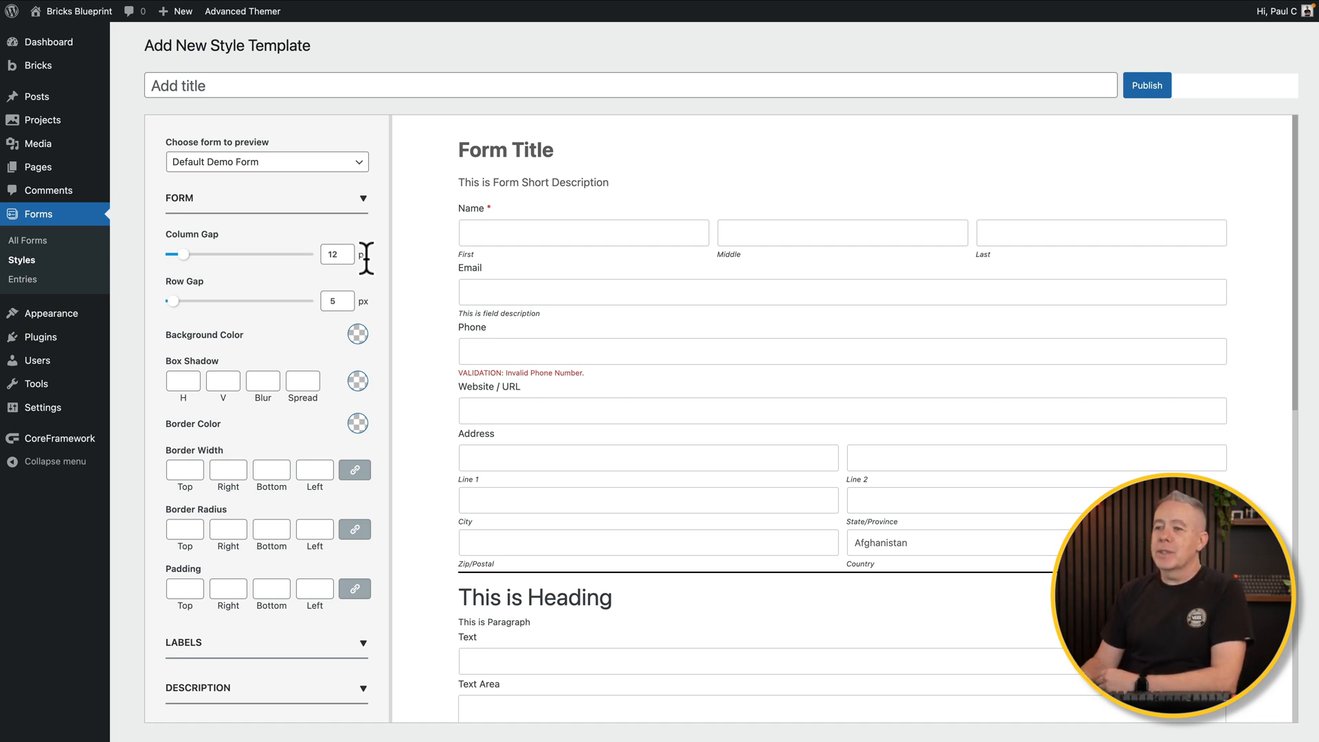
pyautogui.scroll(-2, 342, 396)
pyautogui.scroll(-2, 342, 396)
pyautogui.scroll(-2, 342, 396)
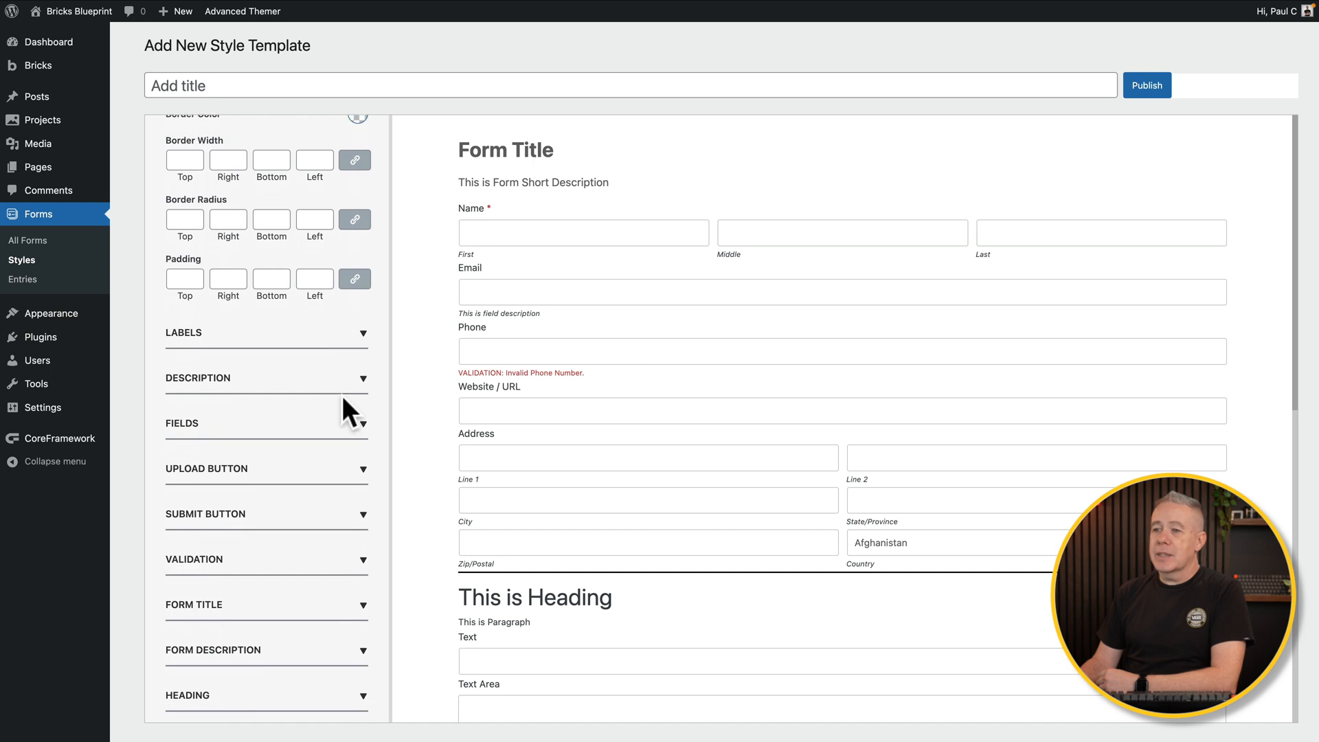
pyautogui.scroll(-2, 342, 396)
pyautogui.scroll(-1, 342, 395)
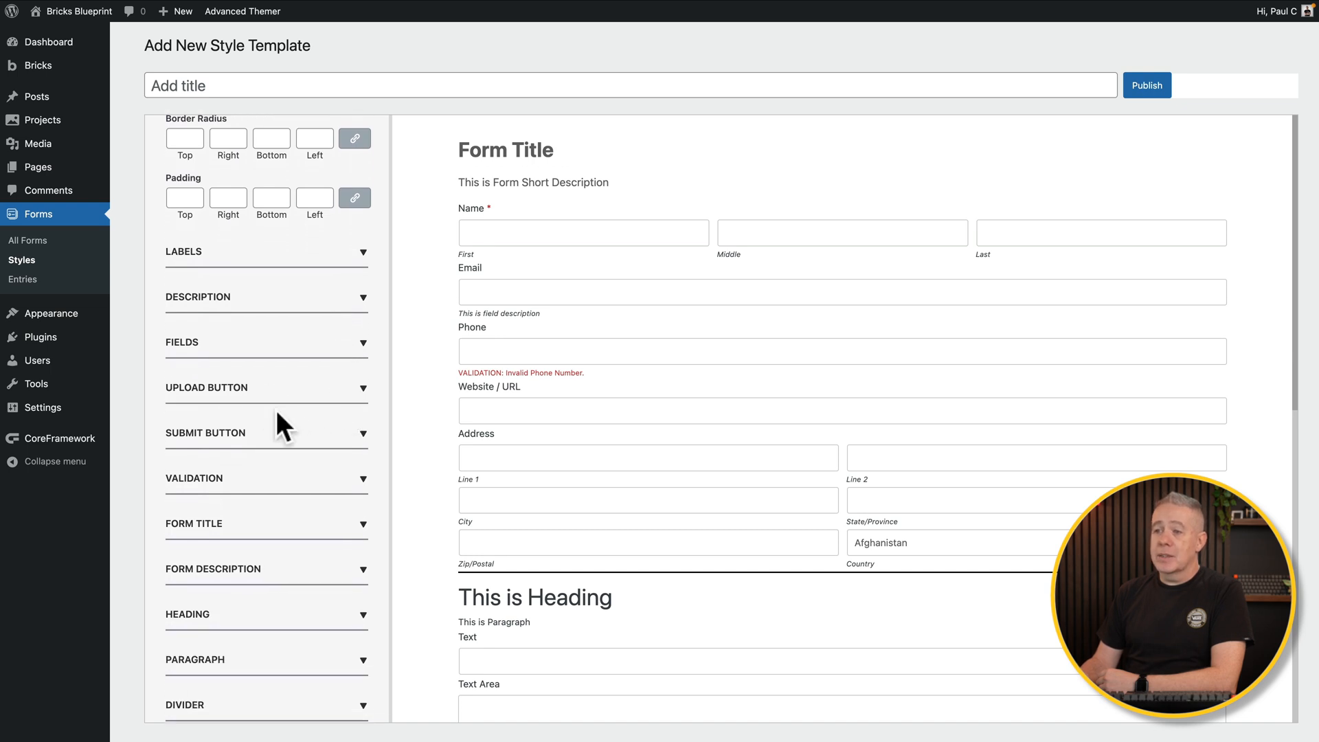
pyautogui.scroll(-2, 276, 411)
pyautogui.scroll(-2, 276, 410)
pyautogui.scroll(-1, 276, 410)
pyautogui.scroll(-1, 281, 424)
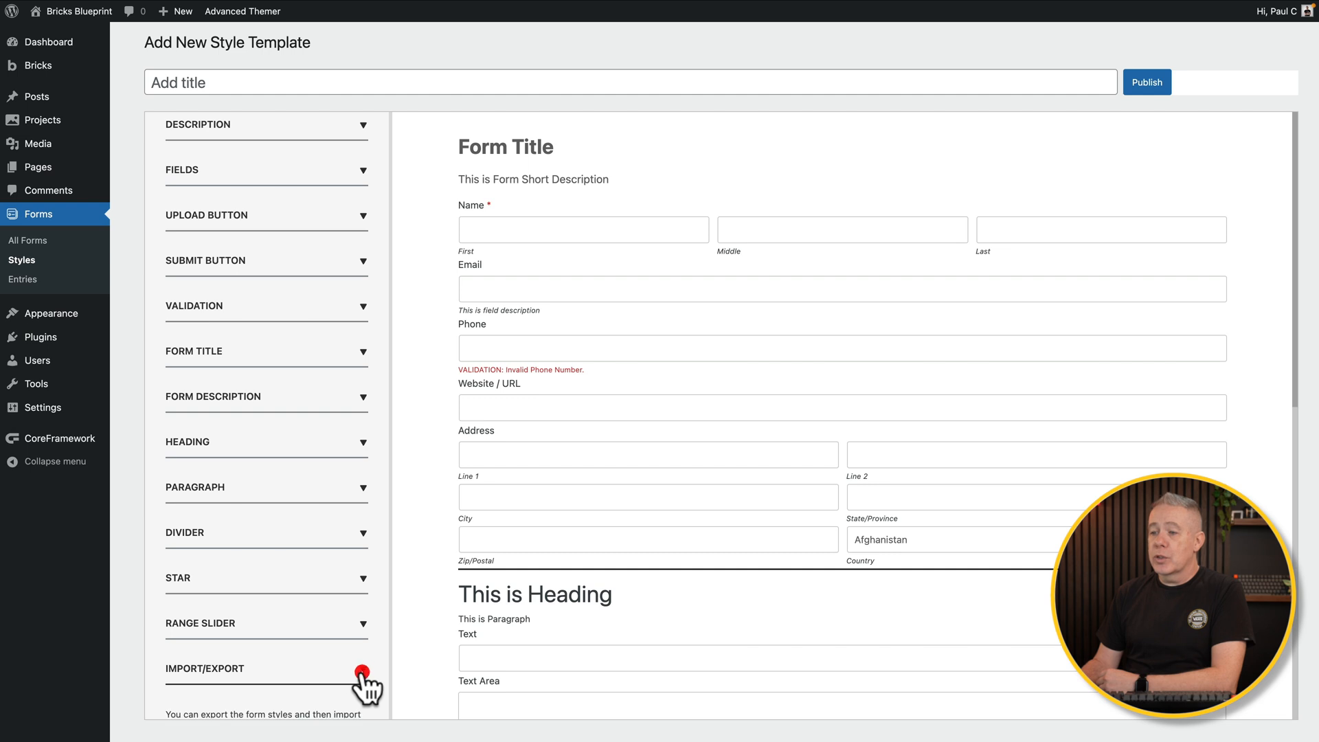
pyautogui.scroll(-2, 362, 670)
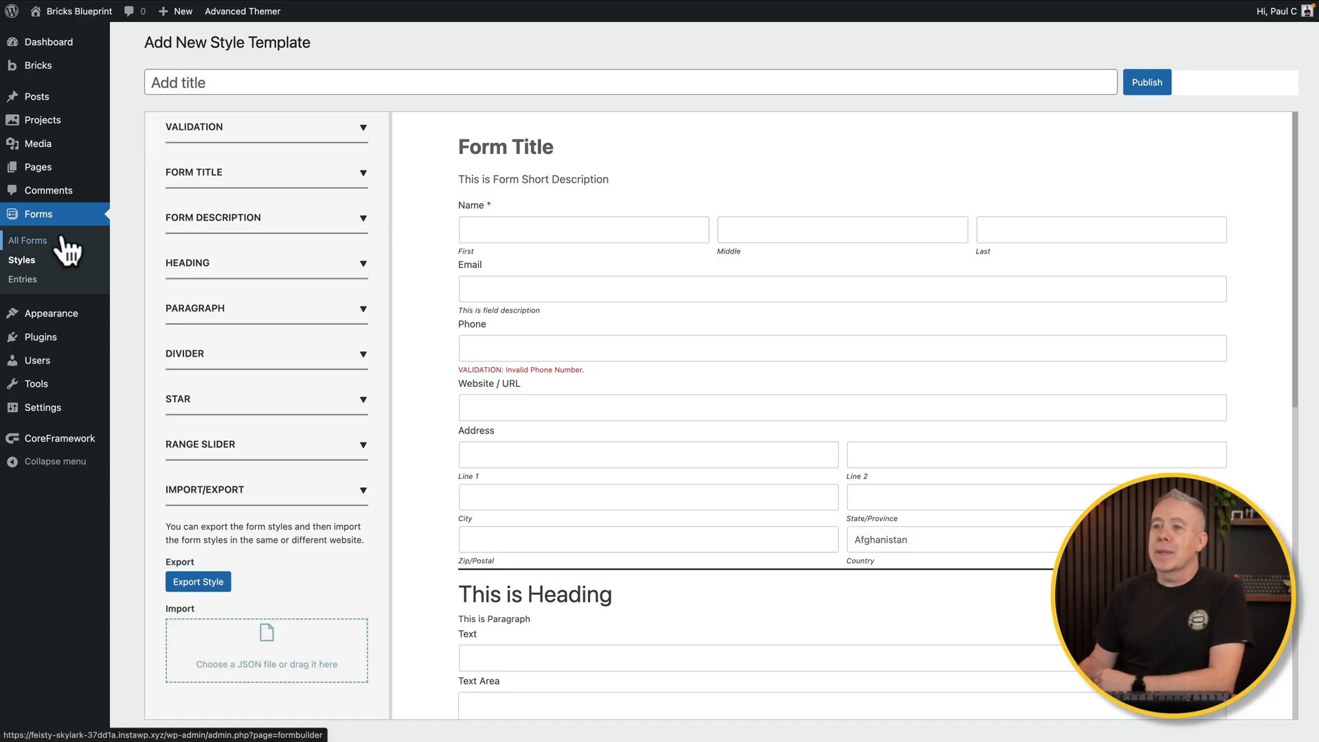
# From All Forms, create a new form named Sample Form
pyautogui.click(29, 241)
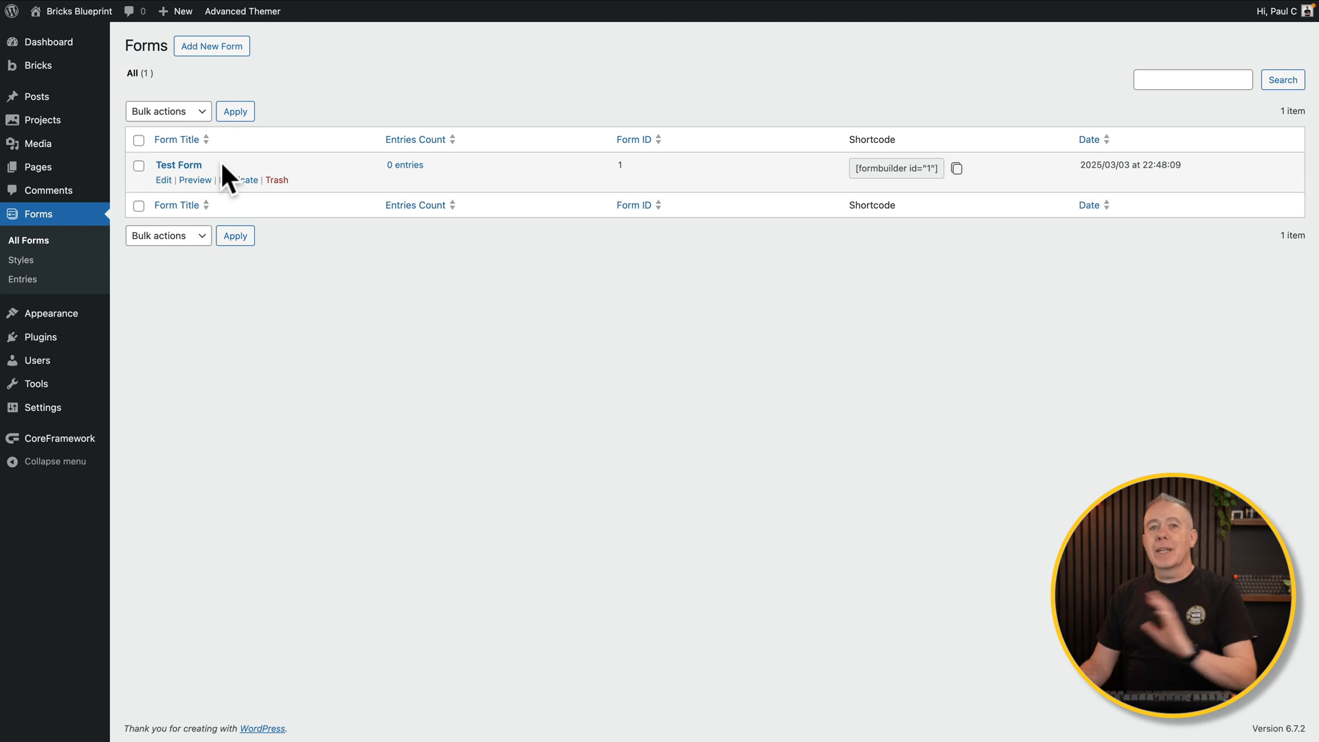
pyautogui.click(212, 46)
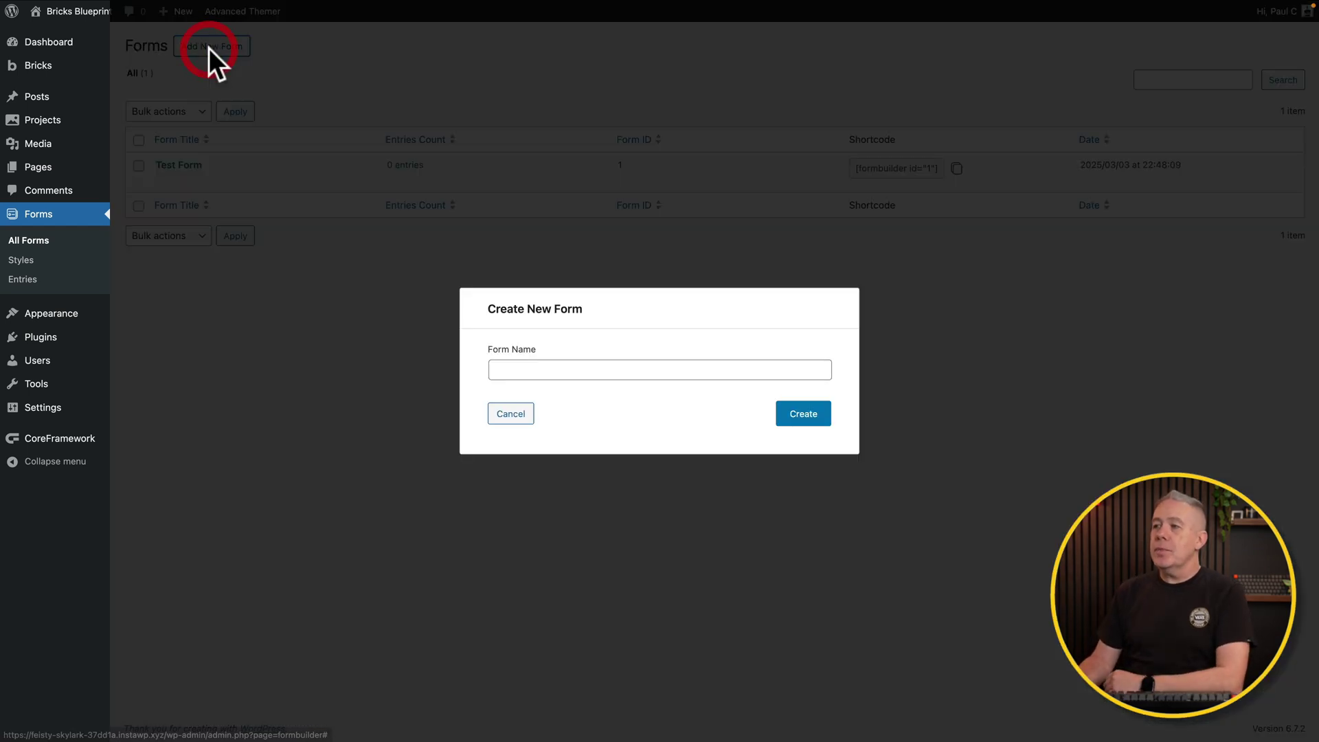
pyautogui.click(573, 367)
pyautogui.write('Sample Form')
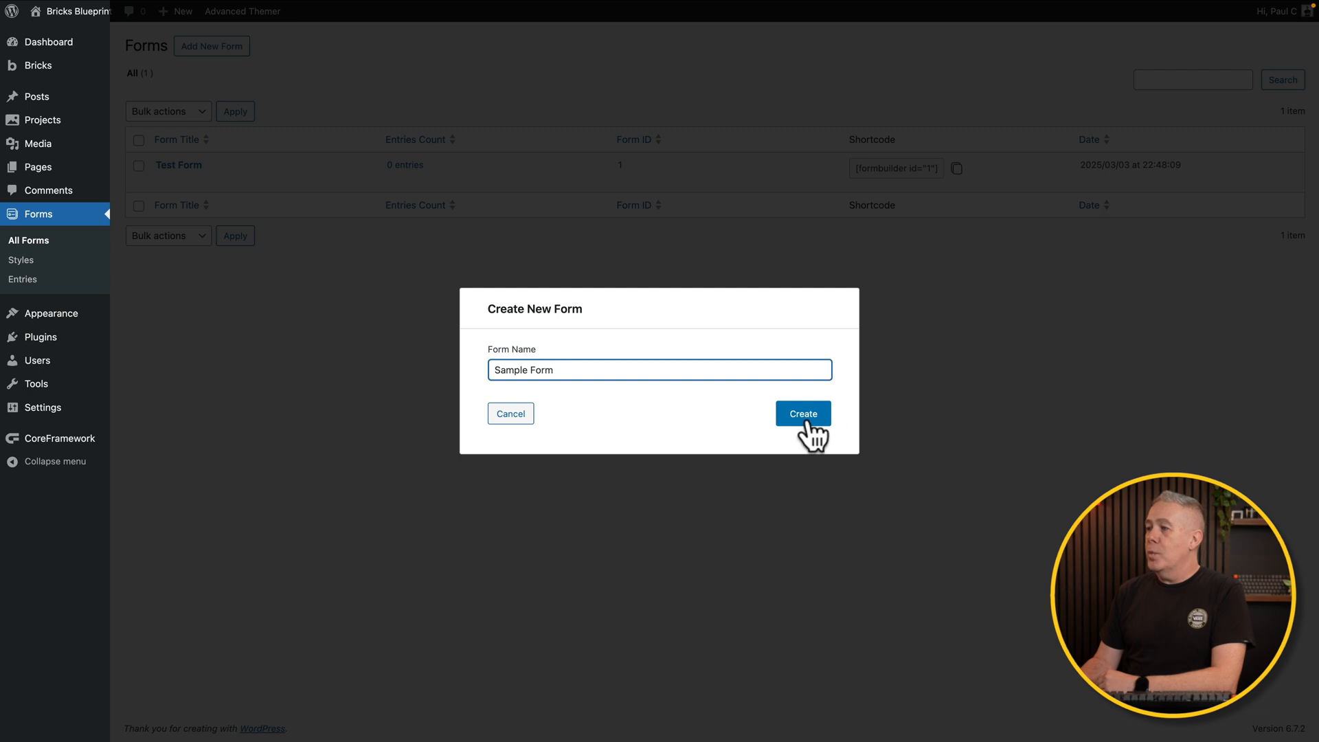
pyautogui.click(803, 414)
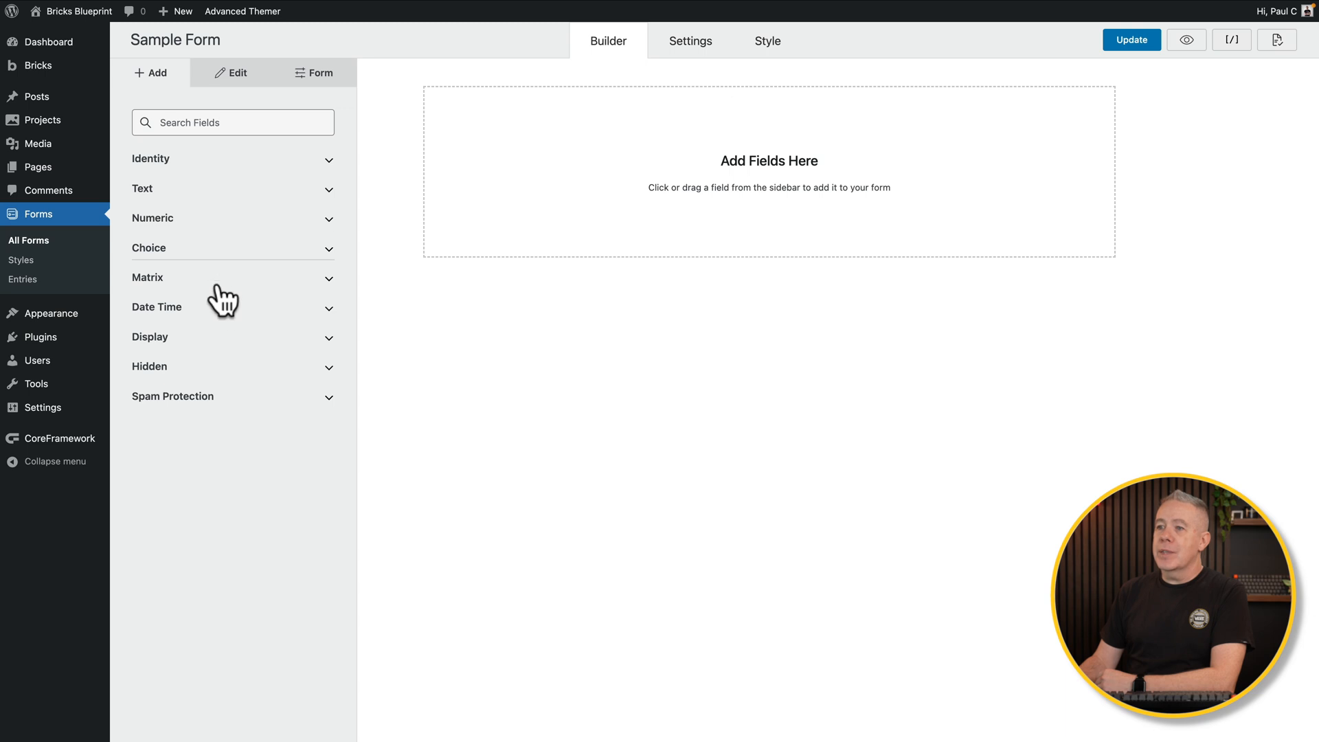
# Browse the builder's Edit, Form and Add tabs and the form's email notification settings
pyautogui.click(239, 73)
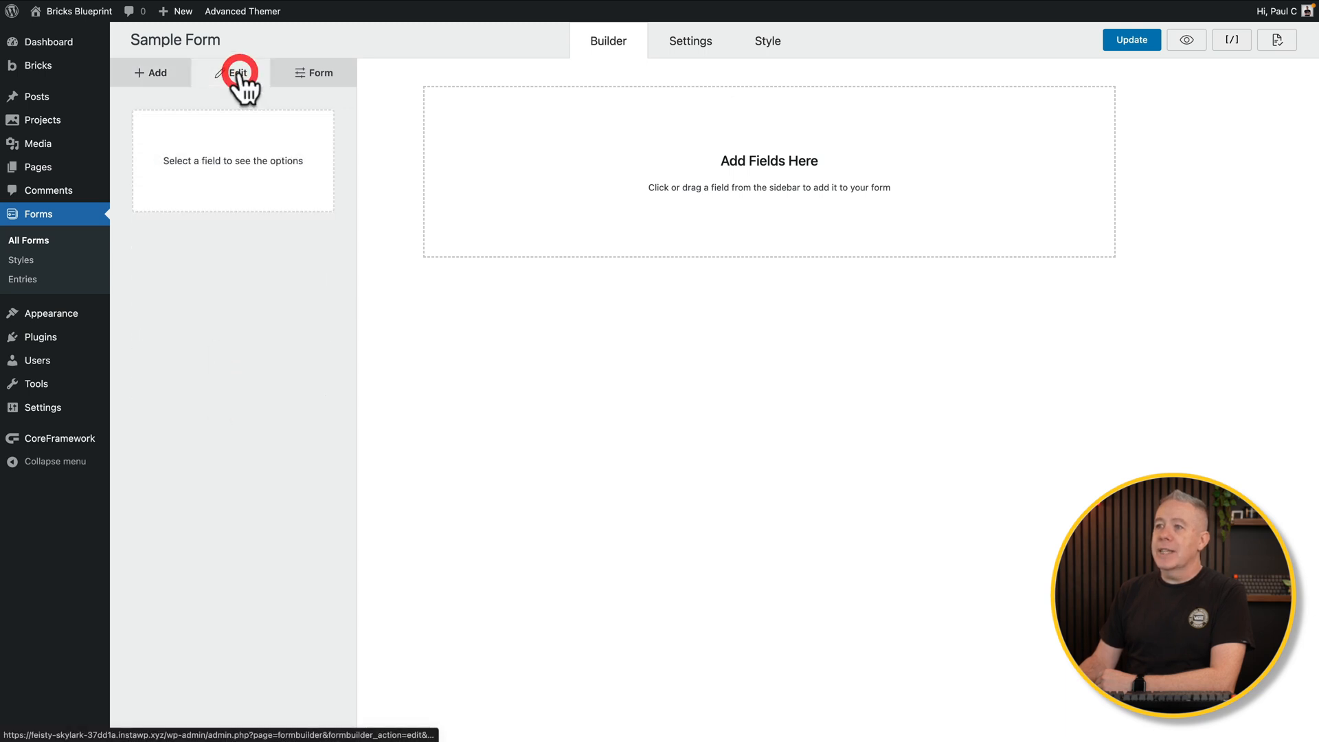
pyautogui.click(324, 75)
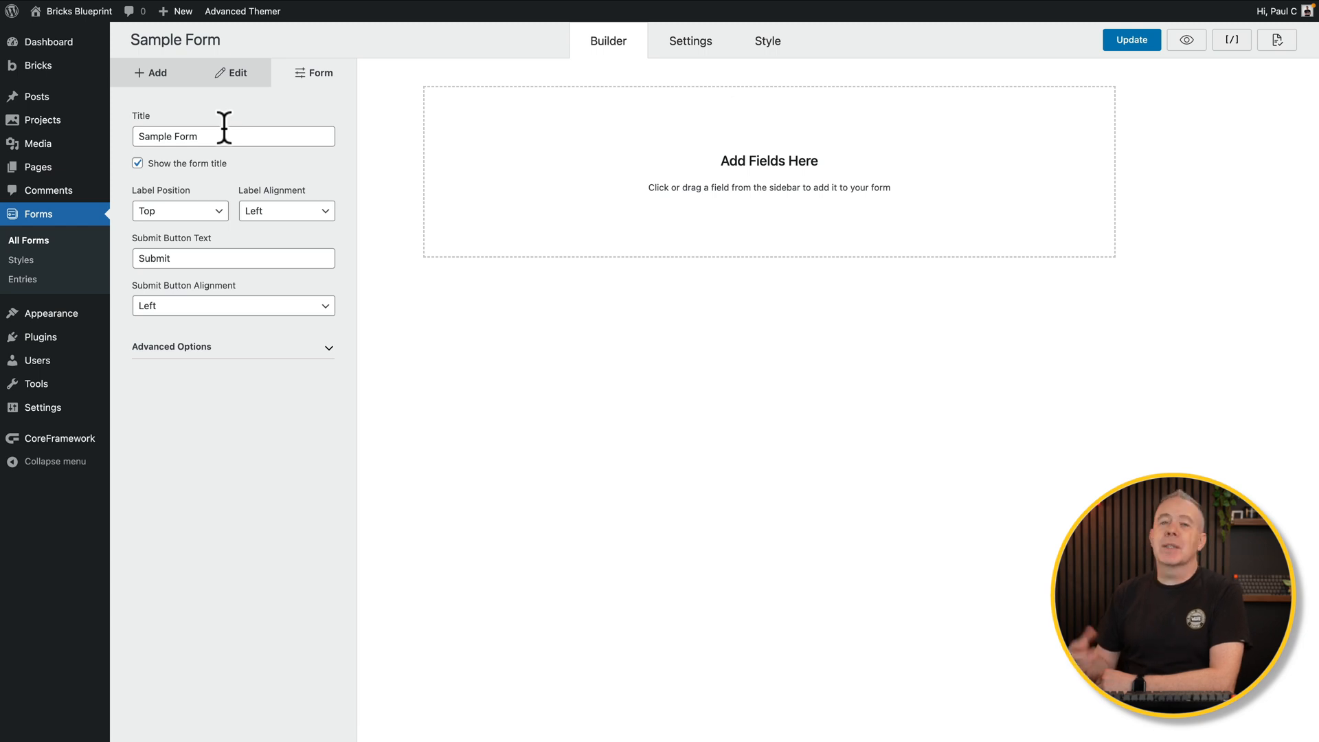
pyautogui.click(158, 74)
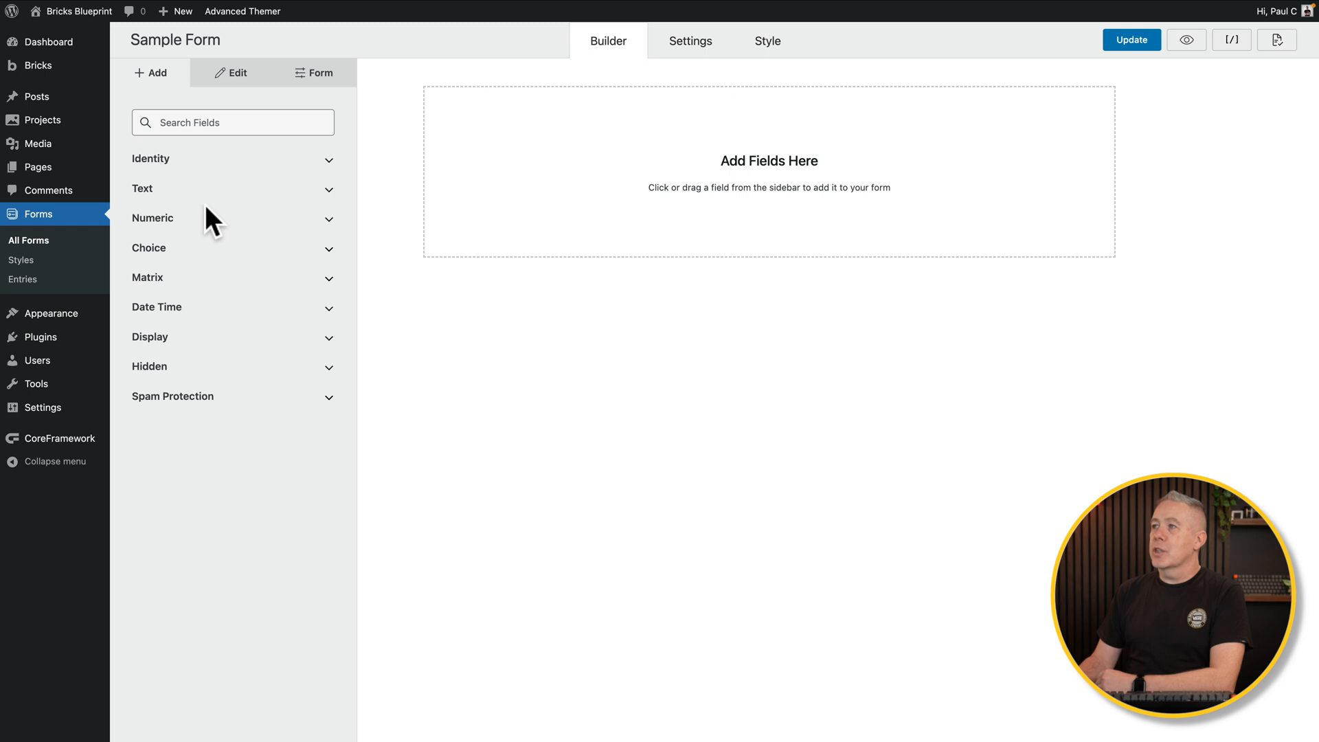
pyautogui.click(685, 44)
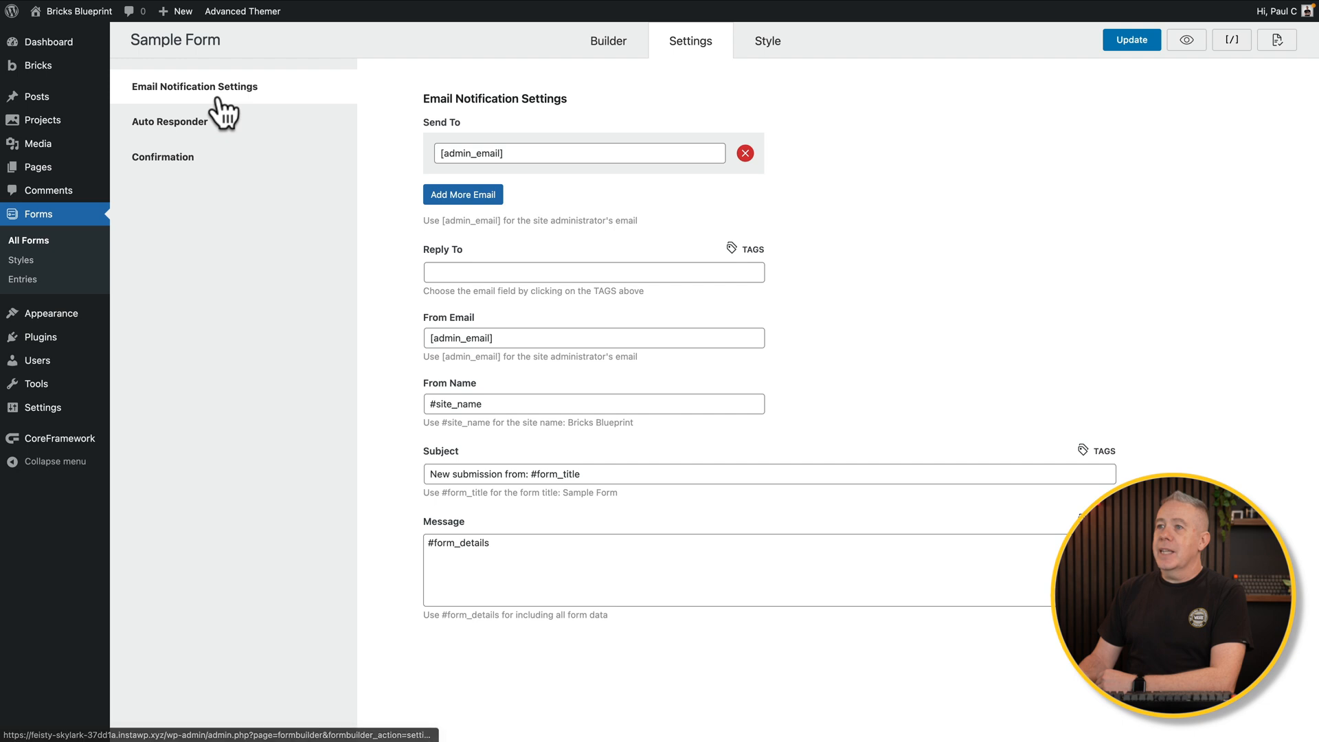
# Review the auto responder and confirmation settings, returning to email notifications
pyautogui.click(170, 121)
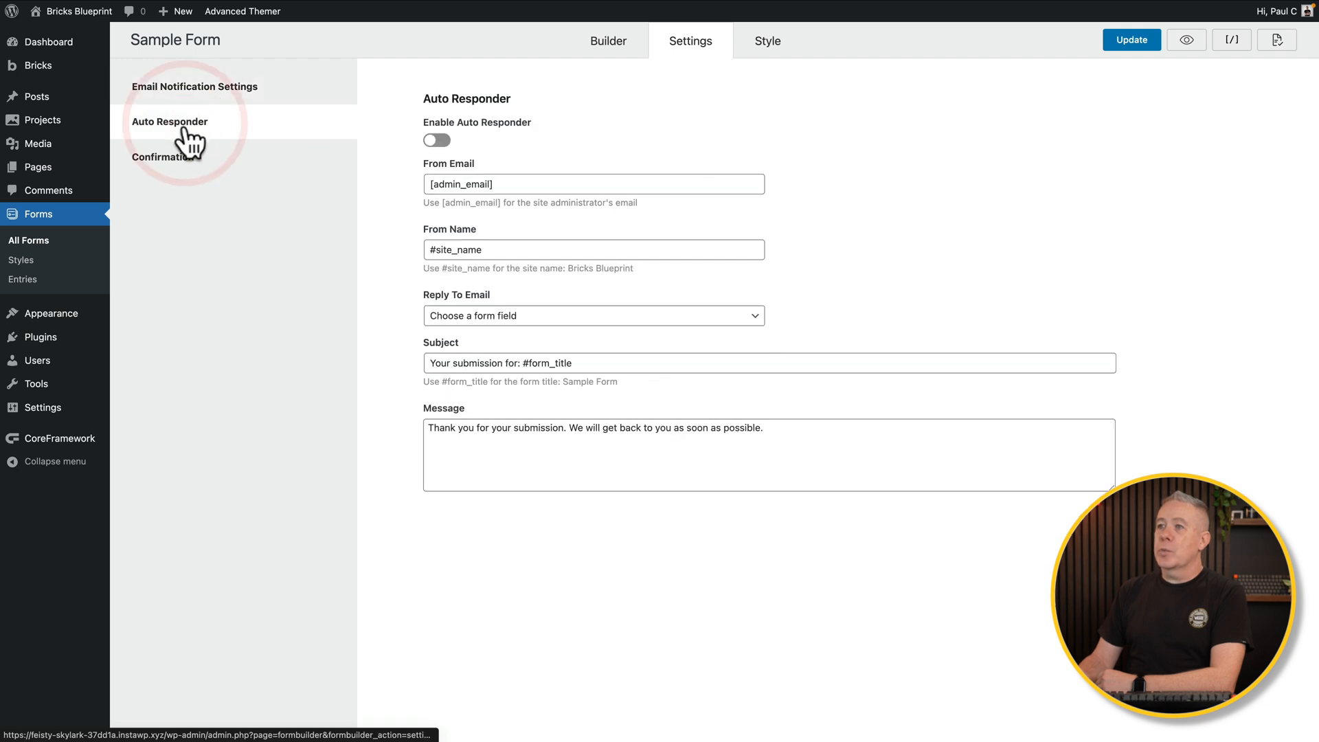
pyautogui.click(163, 158)
pyautogui.click(194, 93)
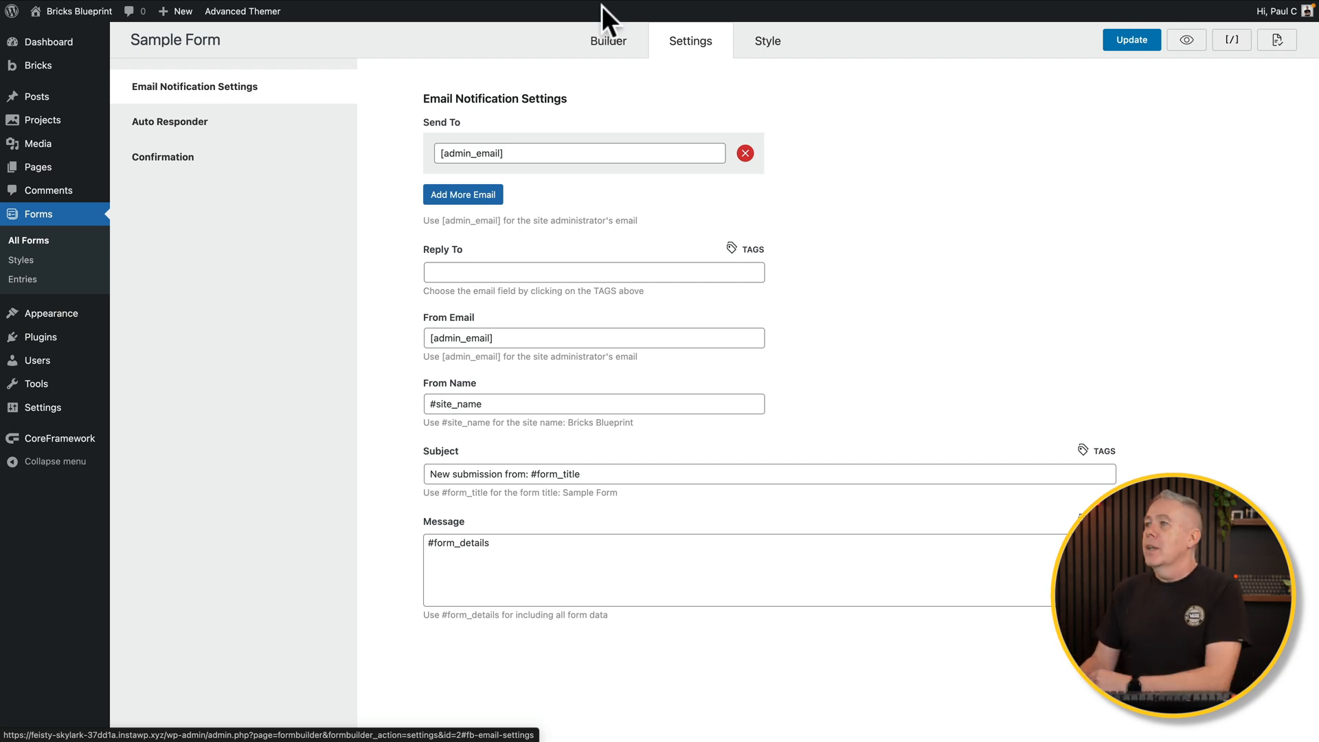
# Keep Default Style as the form style and return to the builder
pyautogui.click(764, 43)
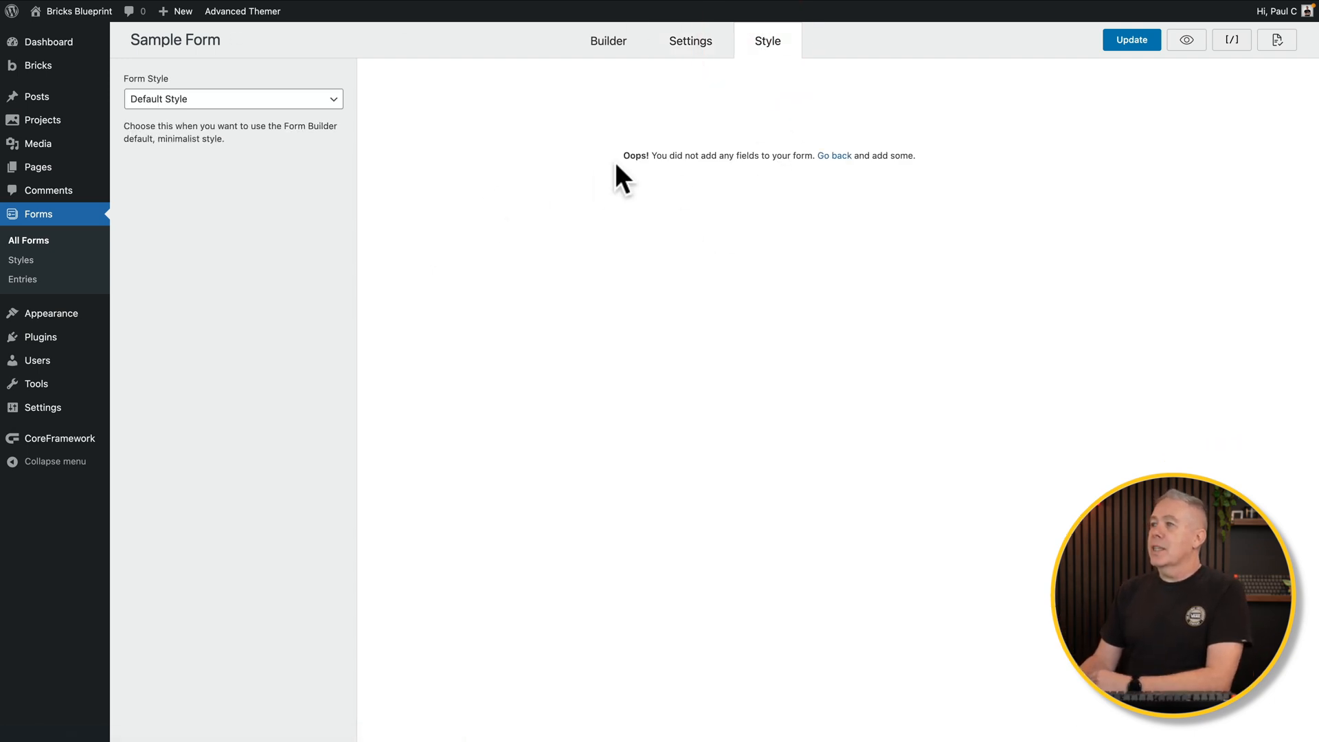
pyautogui.click(336, 102)
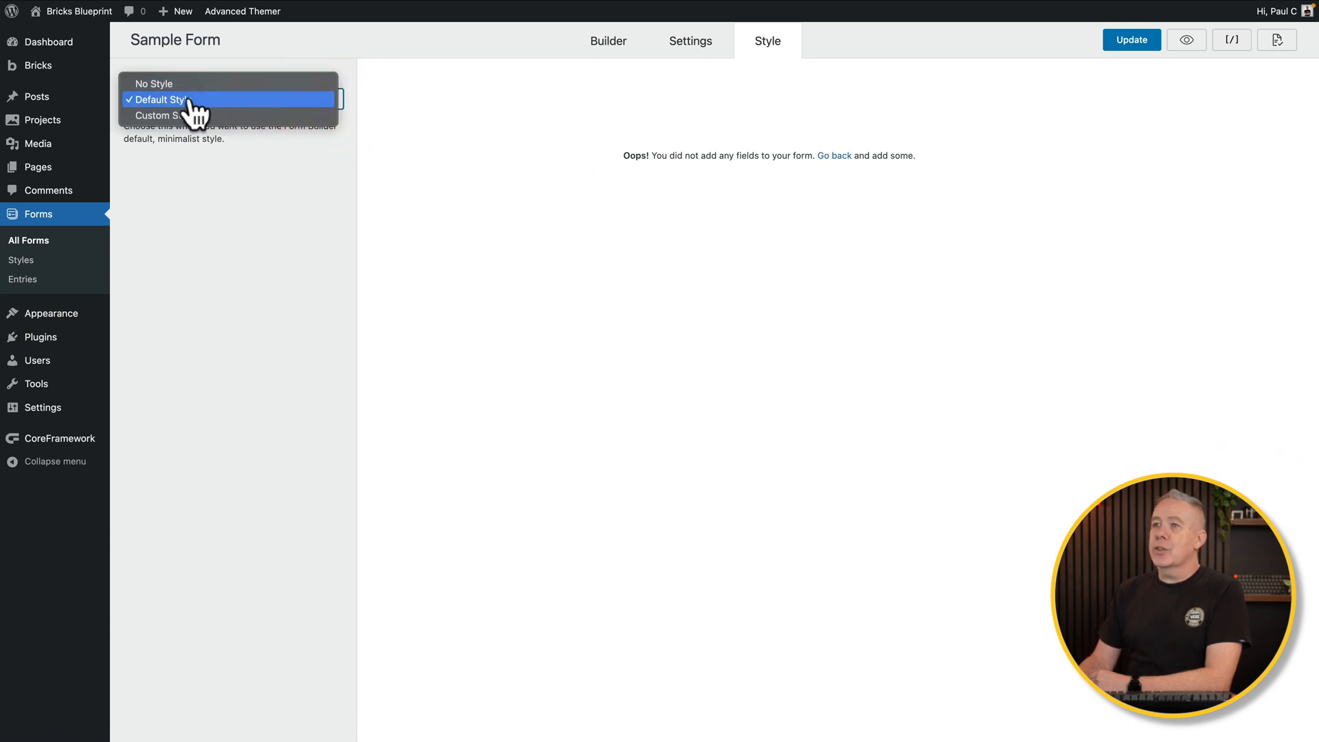
pyautogui.click(236, 224)
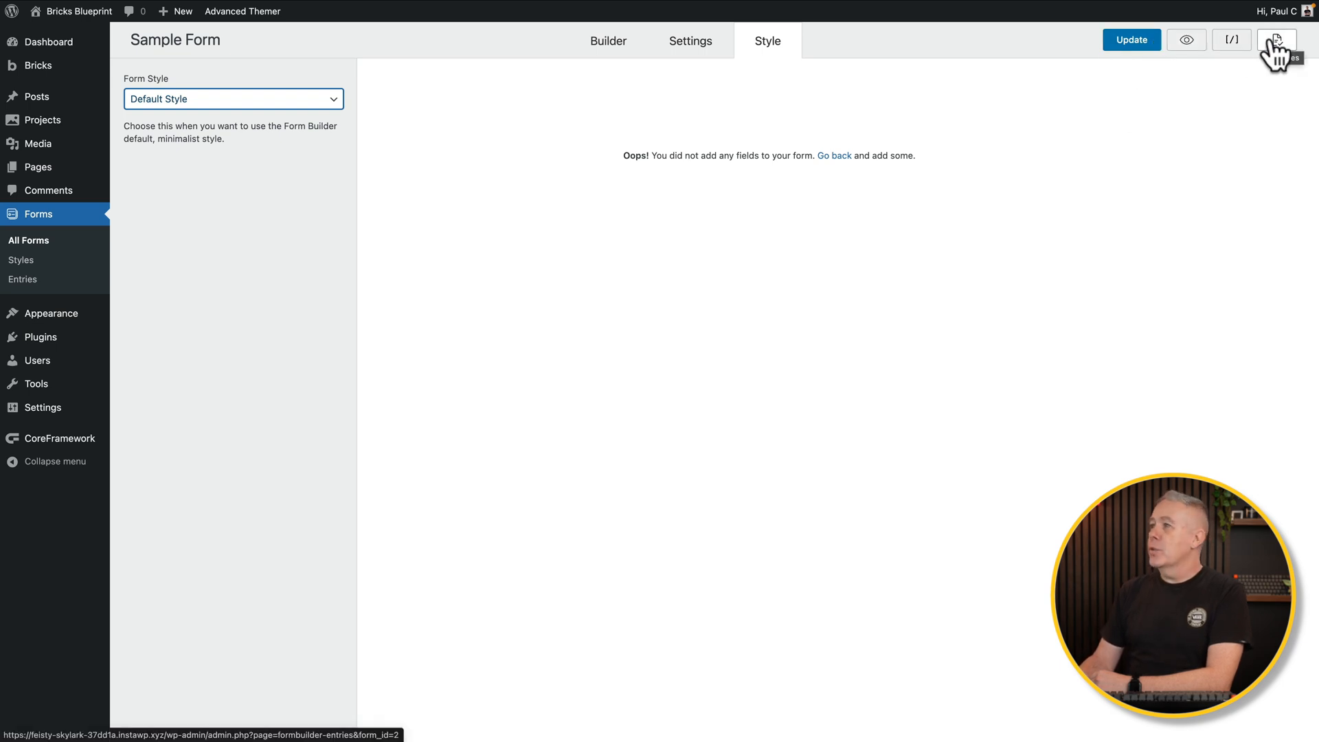
pyautogui.click(608, 41)
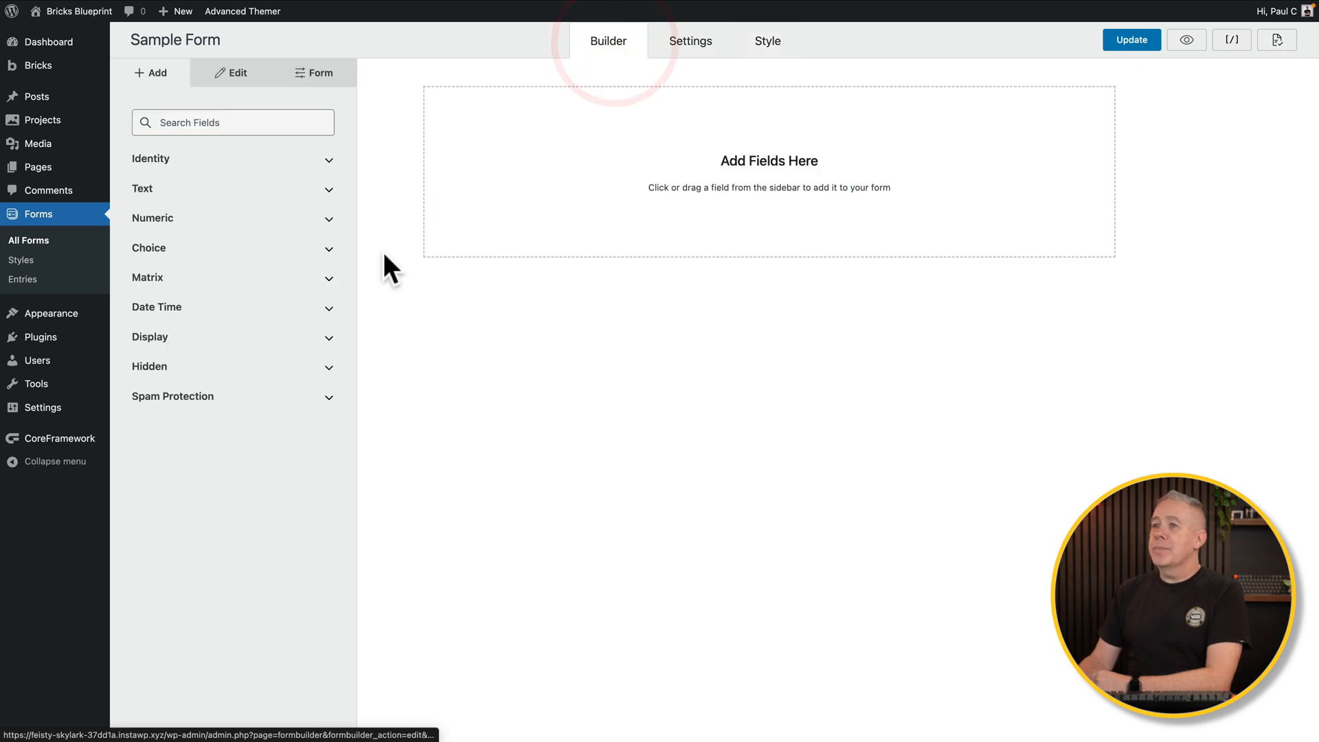
# Add Name, Email, Website / URL, Phone and Address fields from the Identity category
pyautogui.click(326, 164)
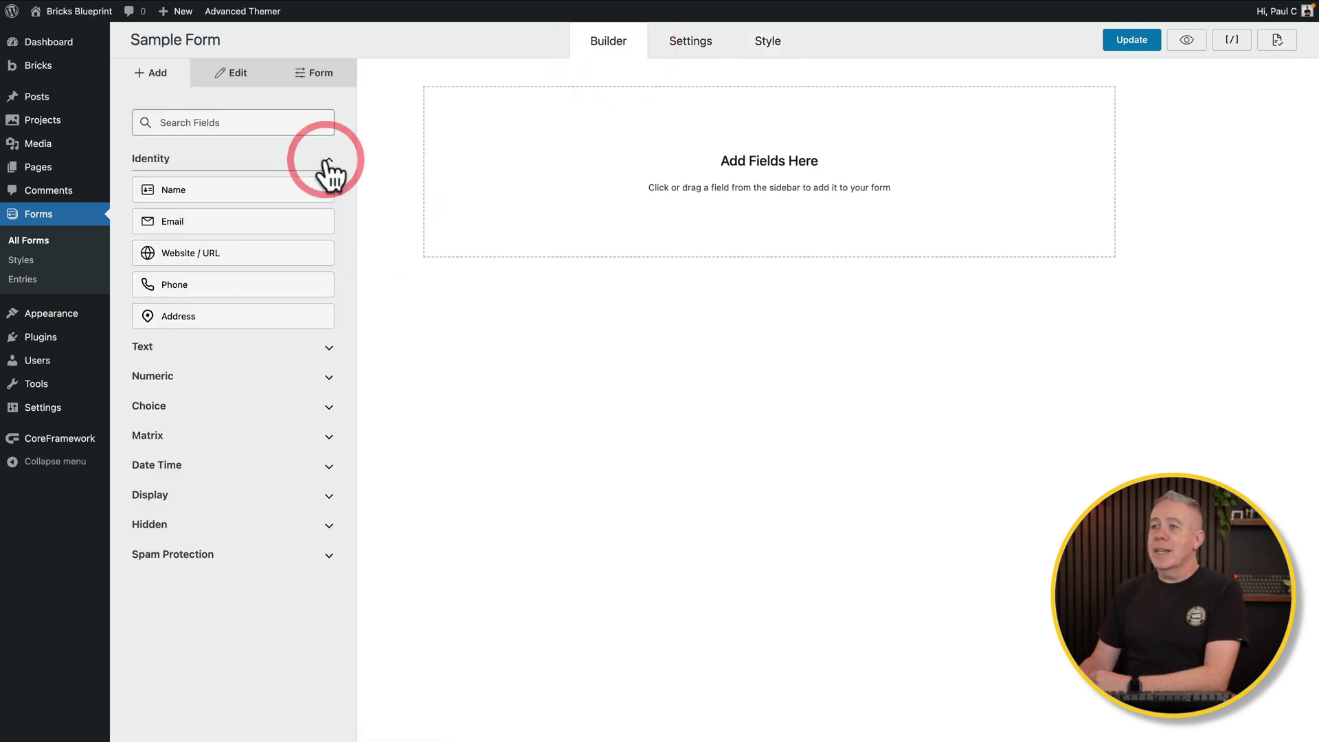
pyautogui.click(222, 190)
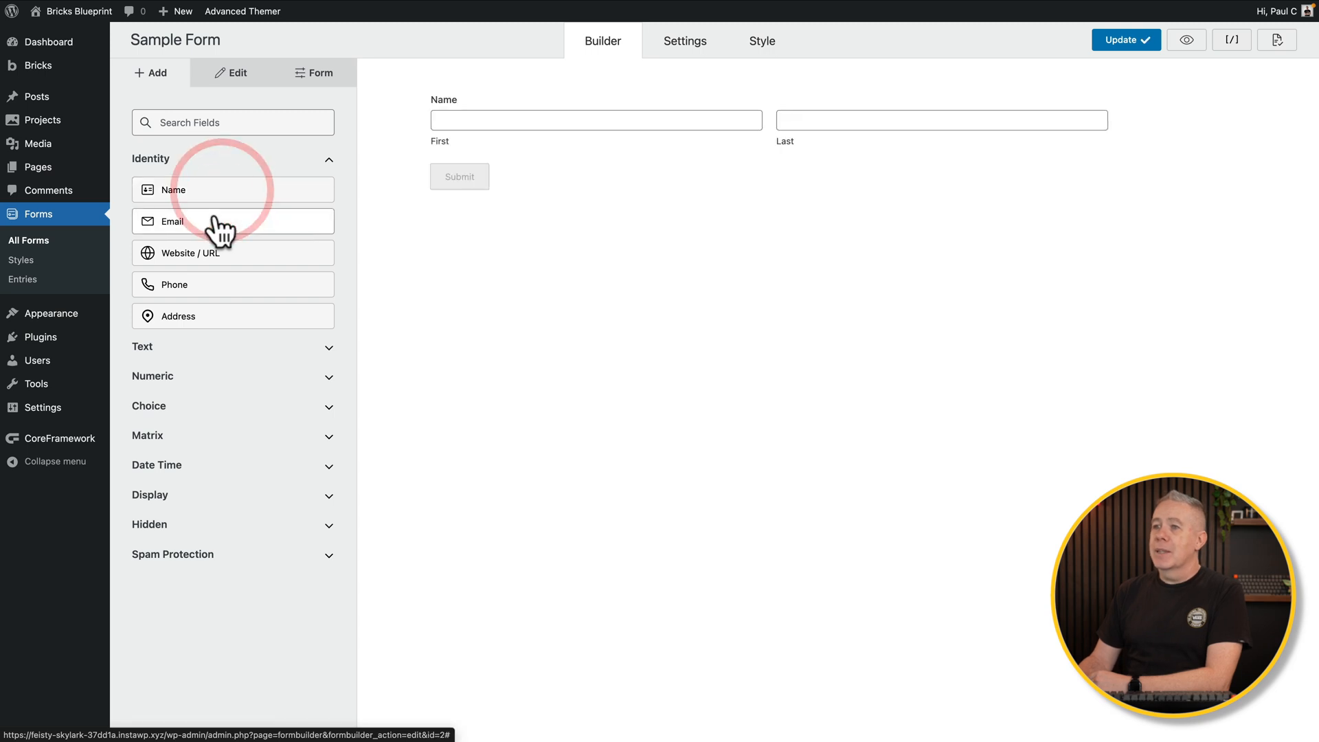
pyautogui.click(213, 221)
pyautogui.click(211, 254)
pyautogui.click(206, 285)
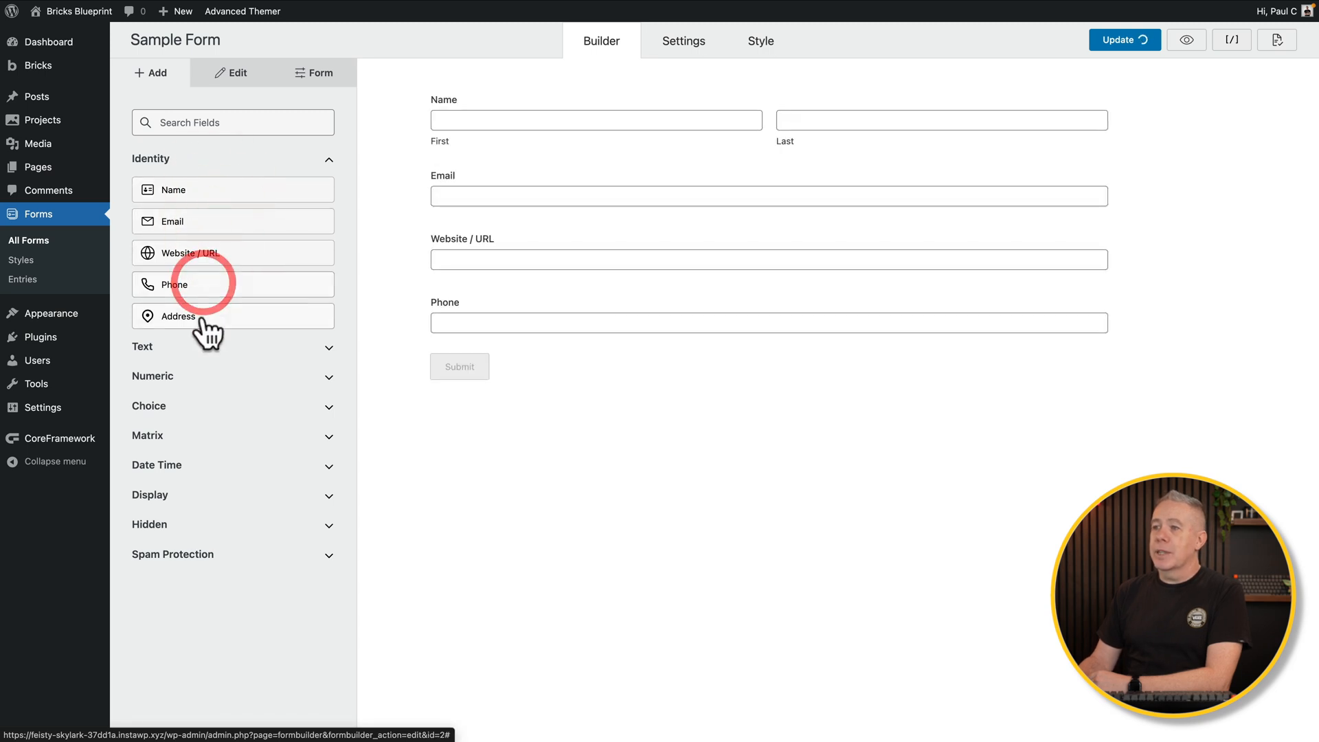
pyautogui.click(202, 316)
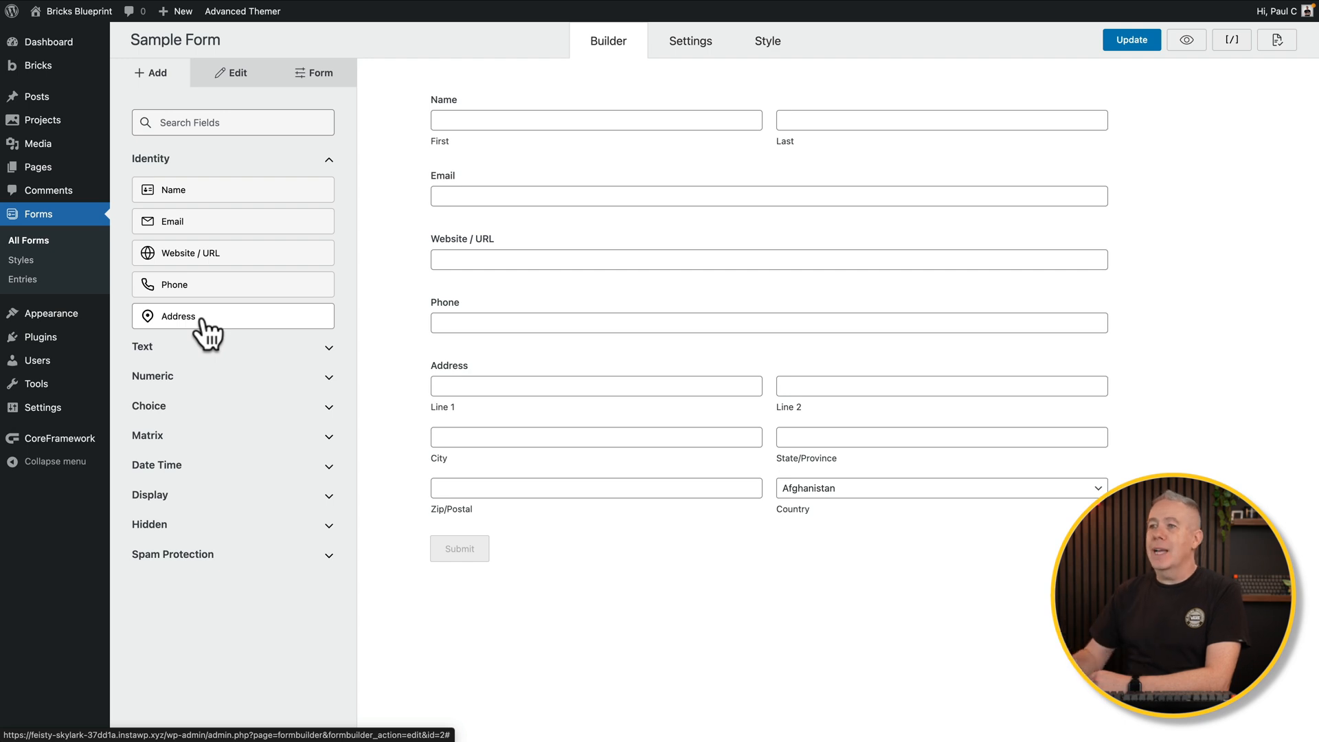
pyautogui.click(329, 160)
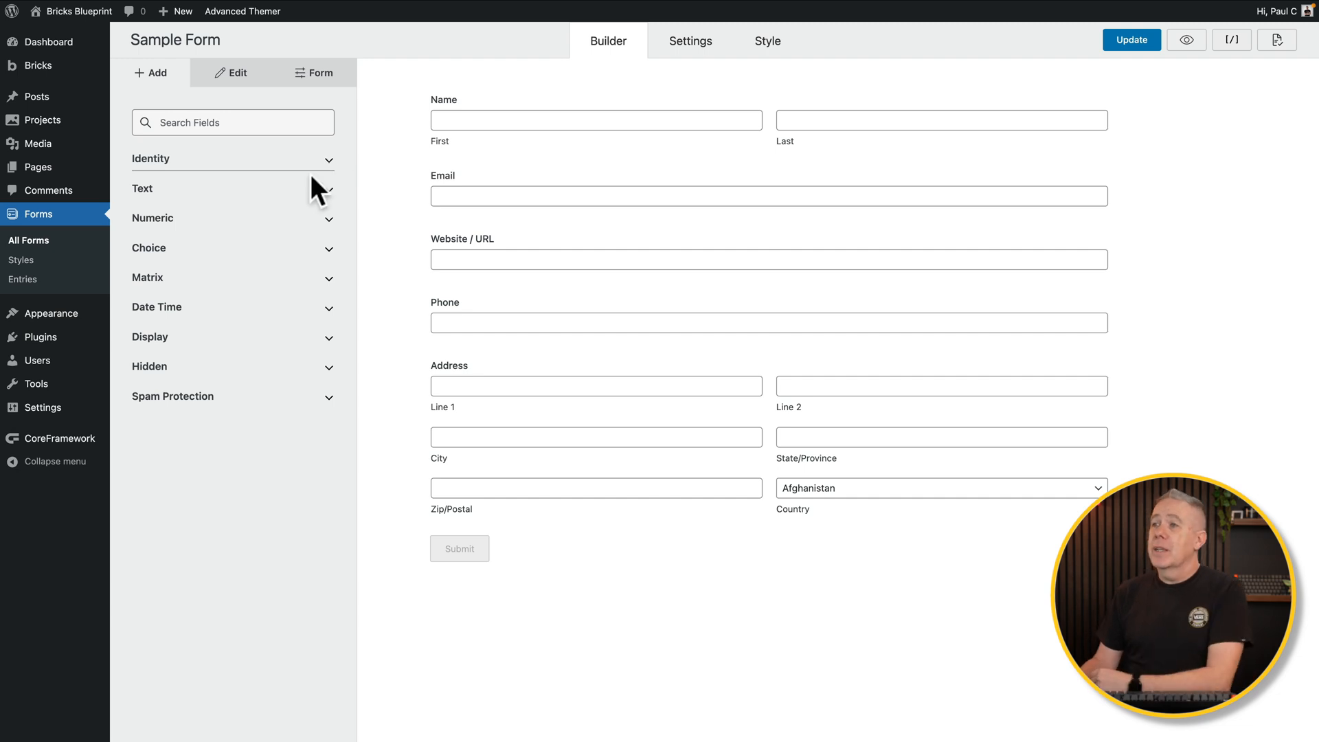
# Add a Text Area field and reveal its advanced options
pyautogui.click(325, 188)
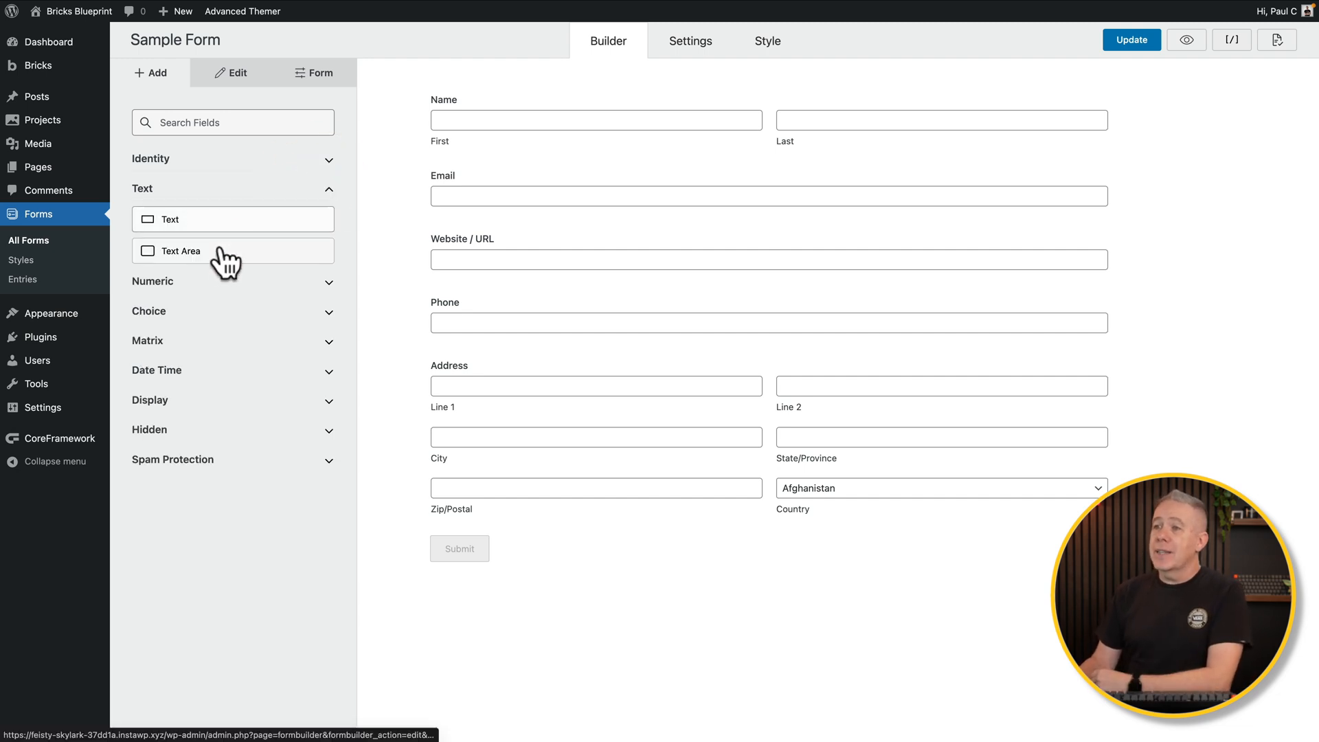
pyautogui.click(219, 253)
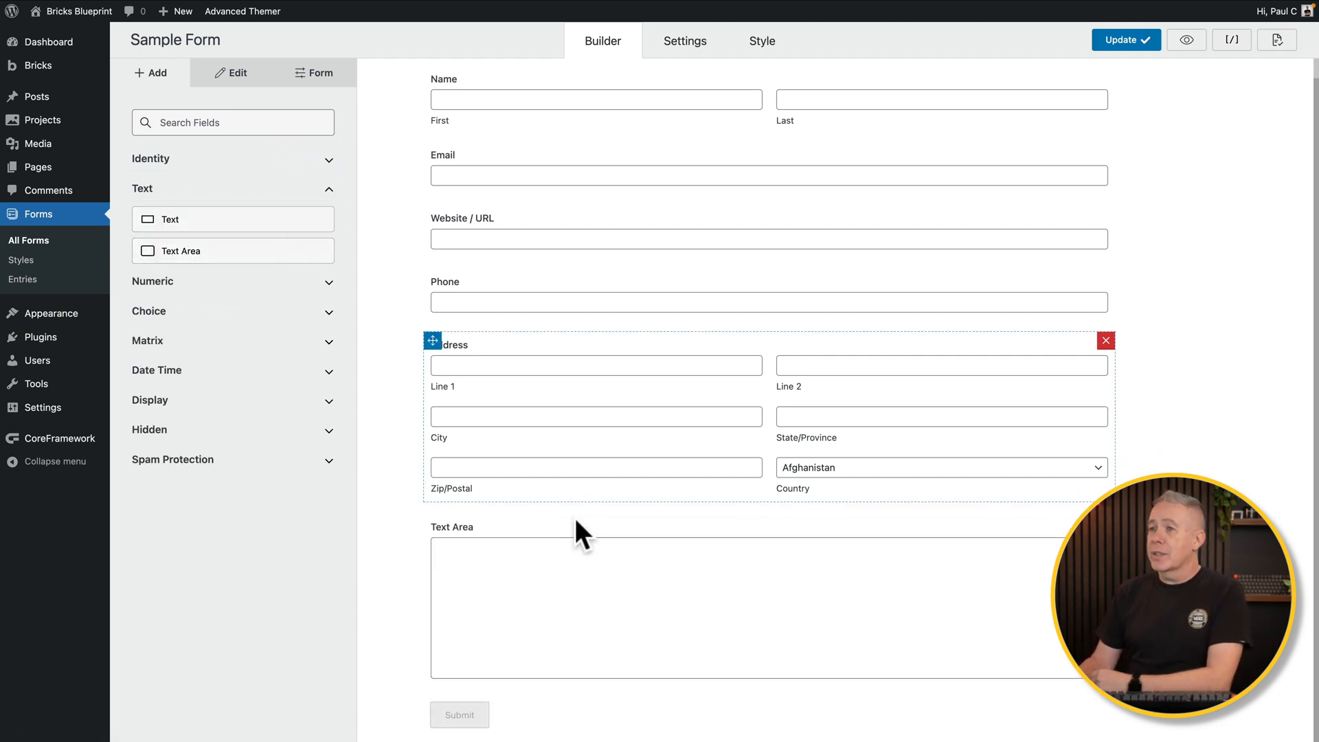
pyautogui.scroll(-1, 575, 518)
pyautogui.click(575, 522)
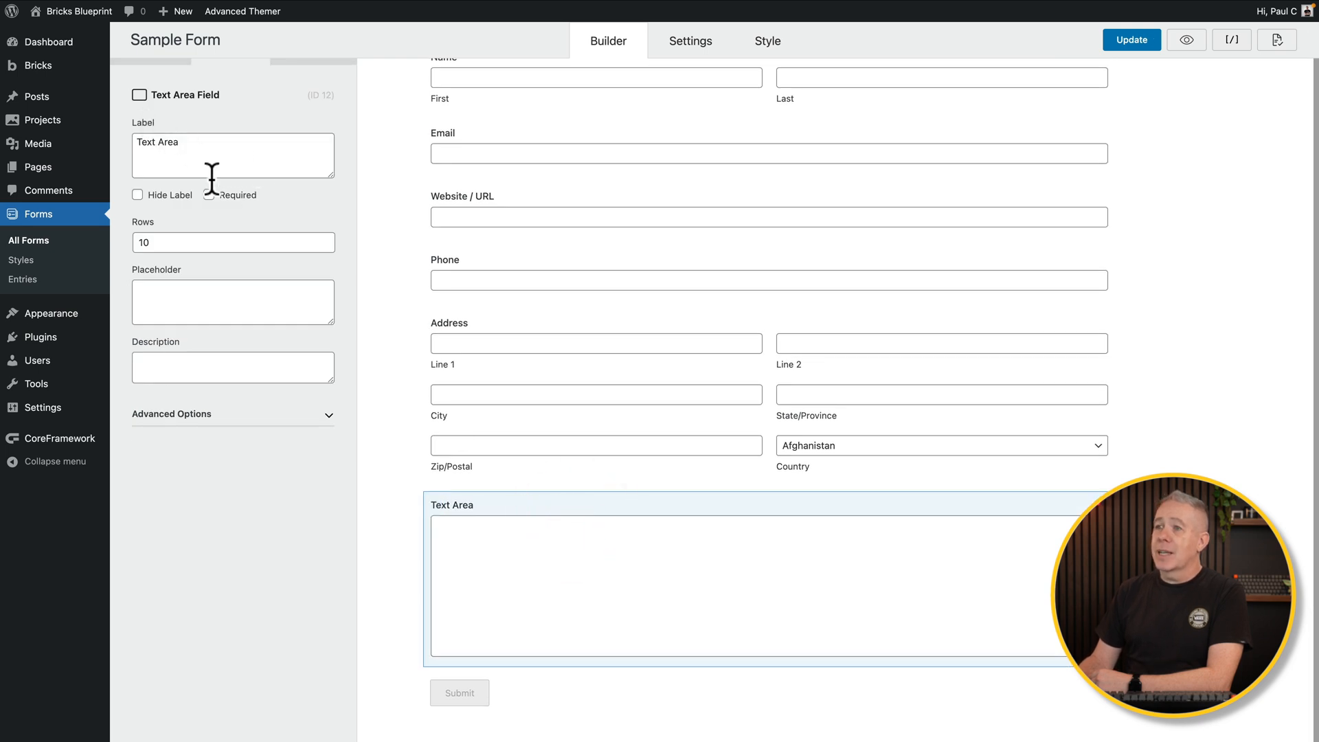
pyautogui.click(331, 418)
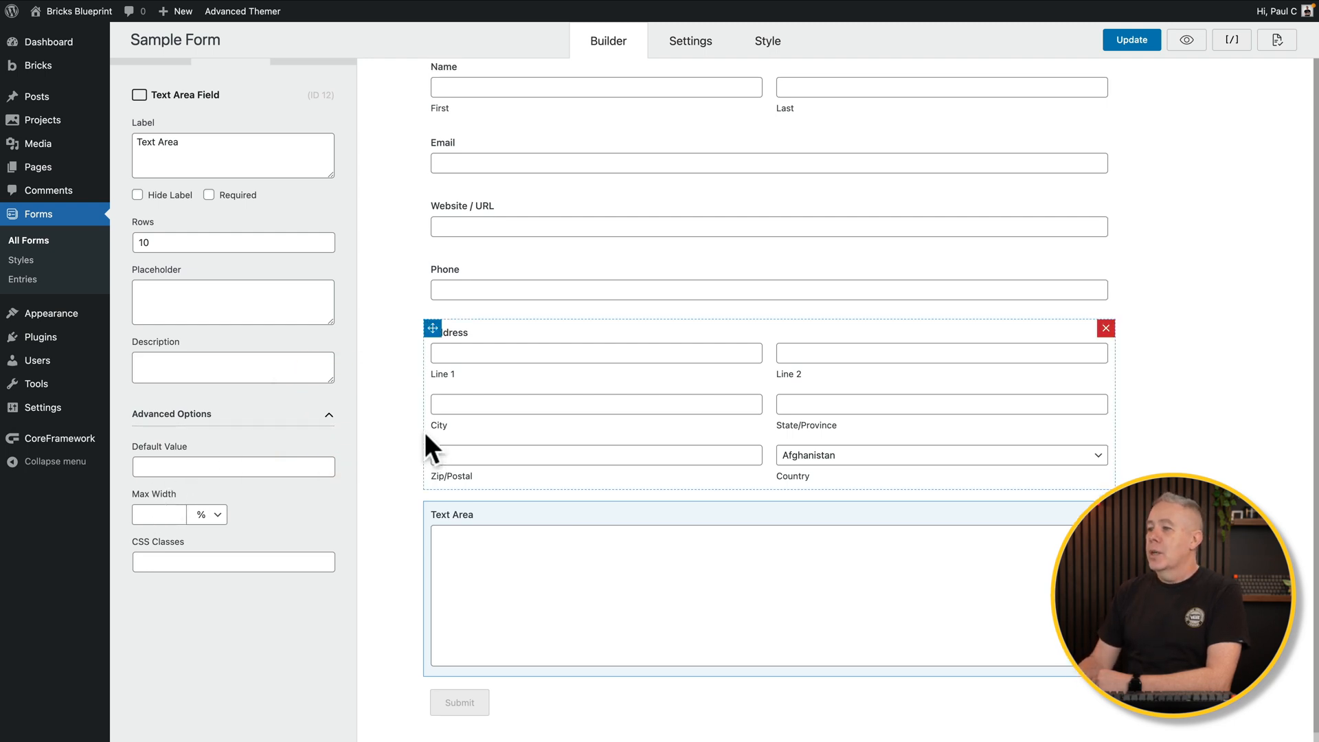
pyautogui.scroll(3, 425, 432)
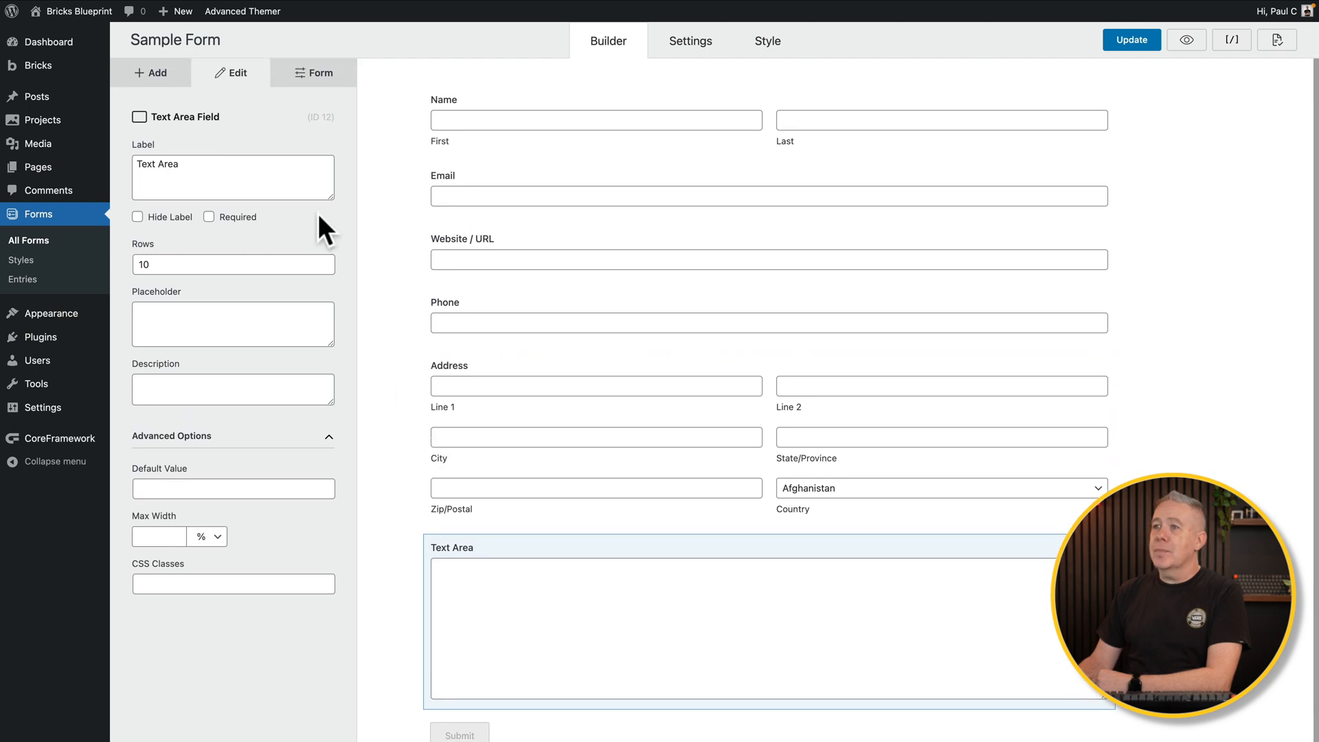
pyautogui.click(151, 73)
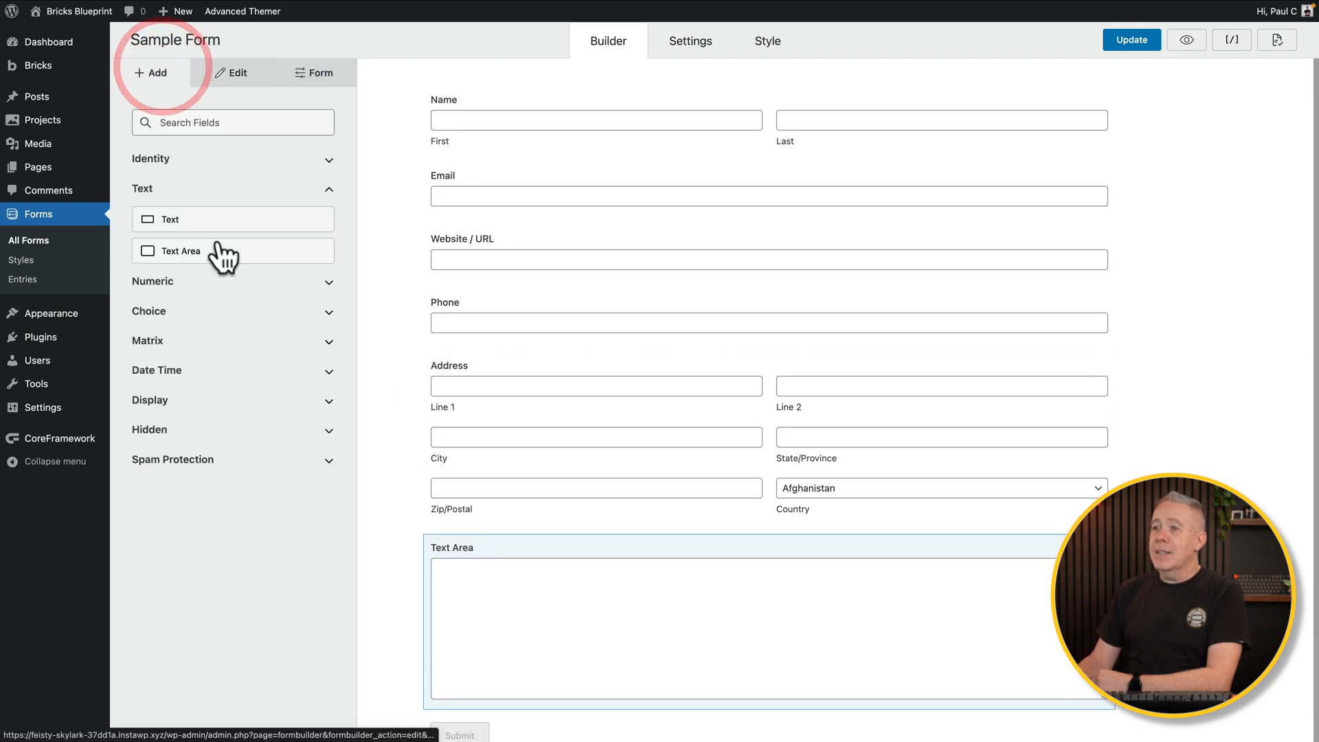
# Expand the Numeric and Matrix field categories, showing Likert scale and dropdown matrices
pyautogui.click(240, 281)
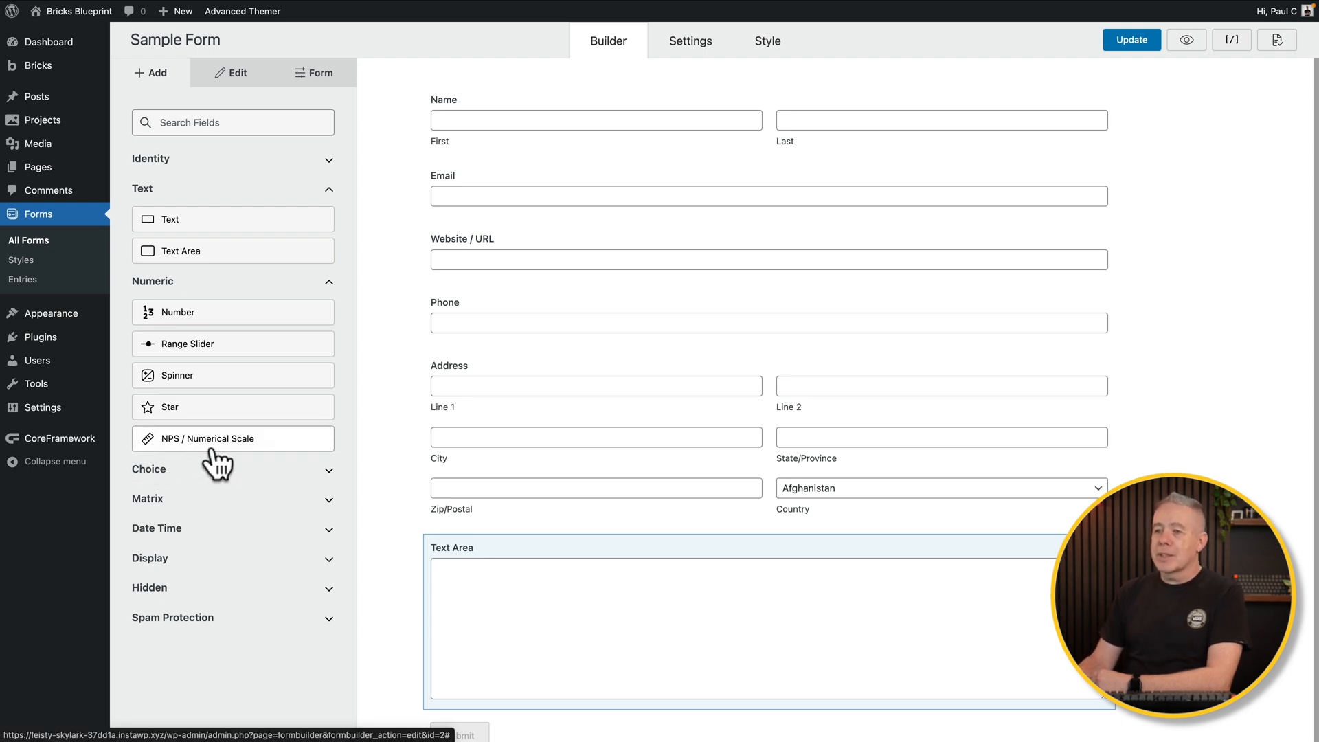
pyautogui.scroll(-1, 219, 464)
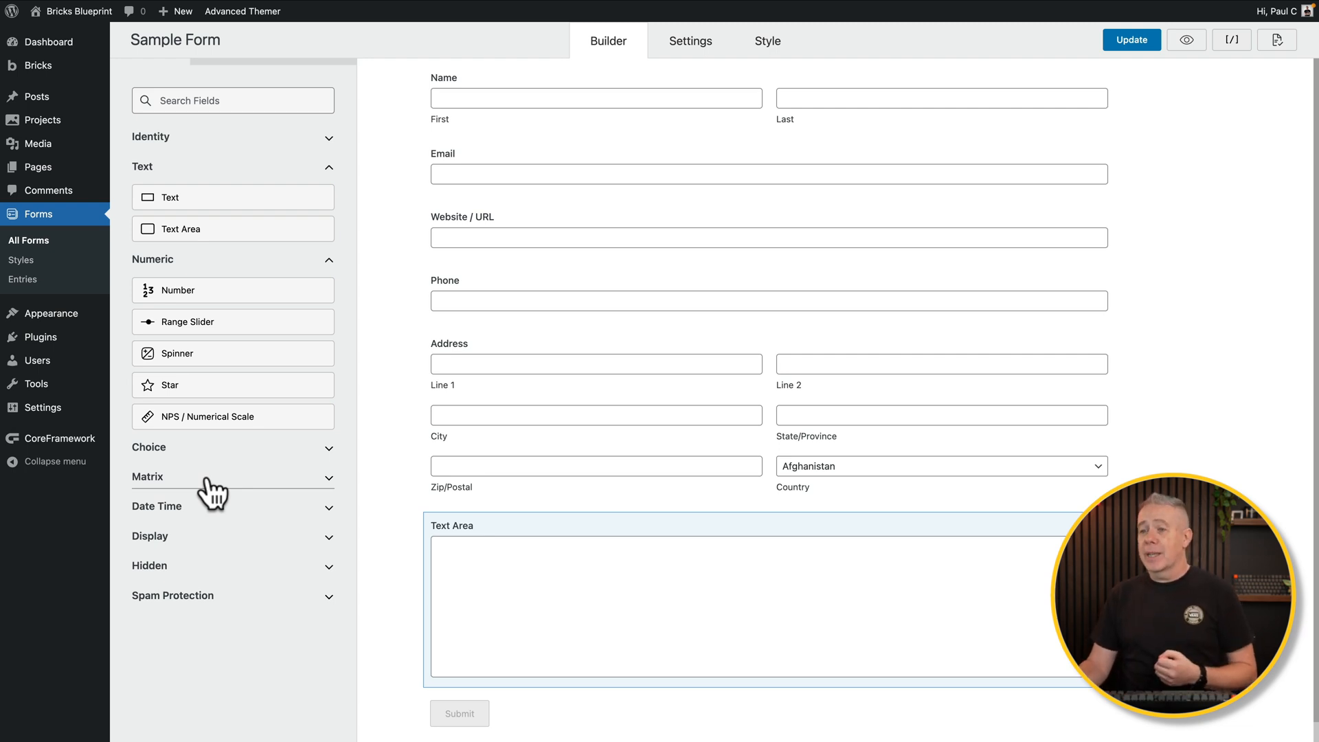
pyautogui.click(330, 480)
pyautogui.scroll(-2, 330, 515)
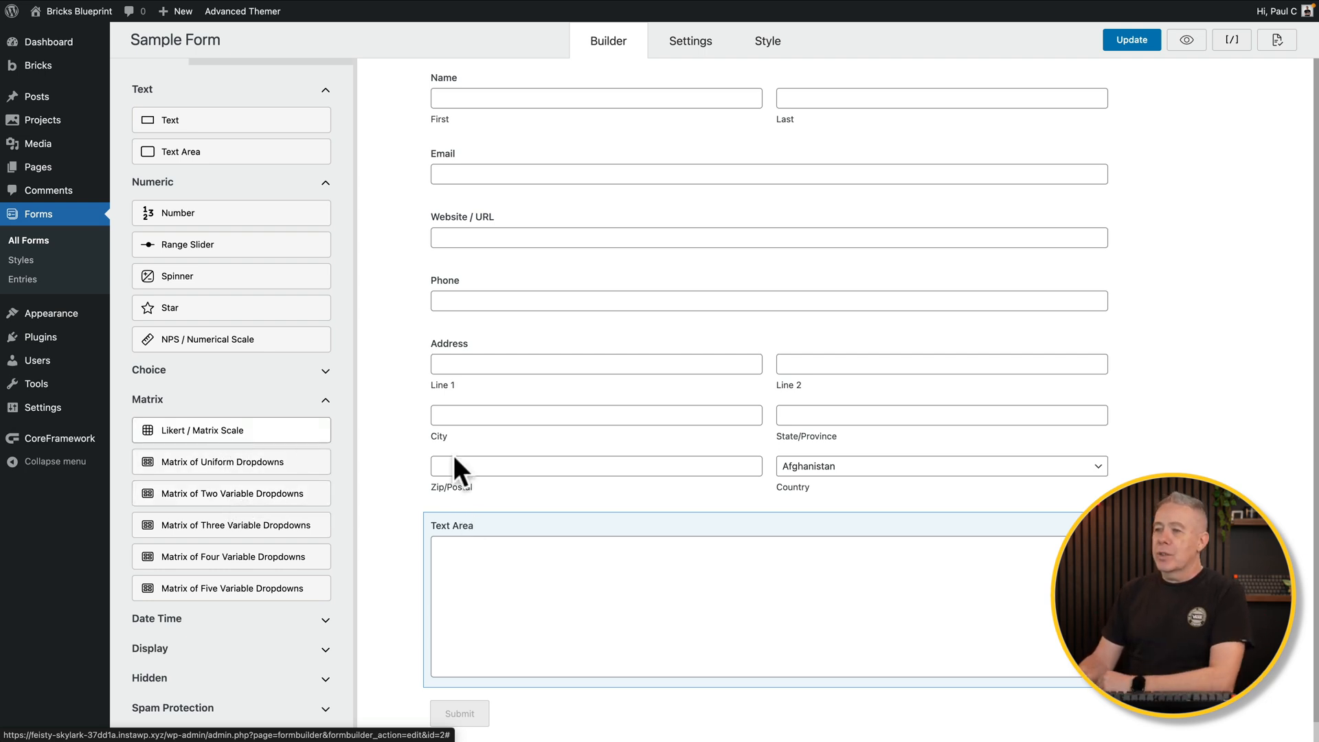
pyautogui.scroll(-1, 490, 477)
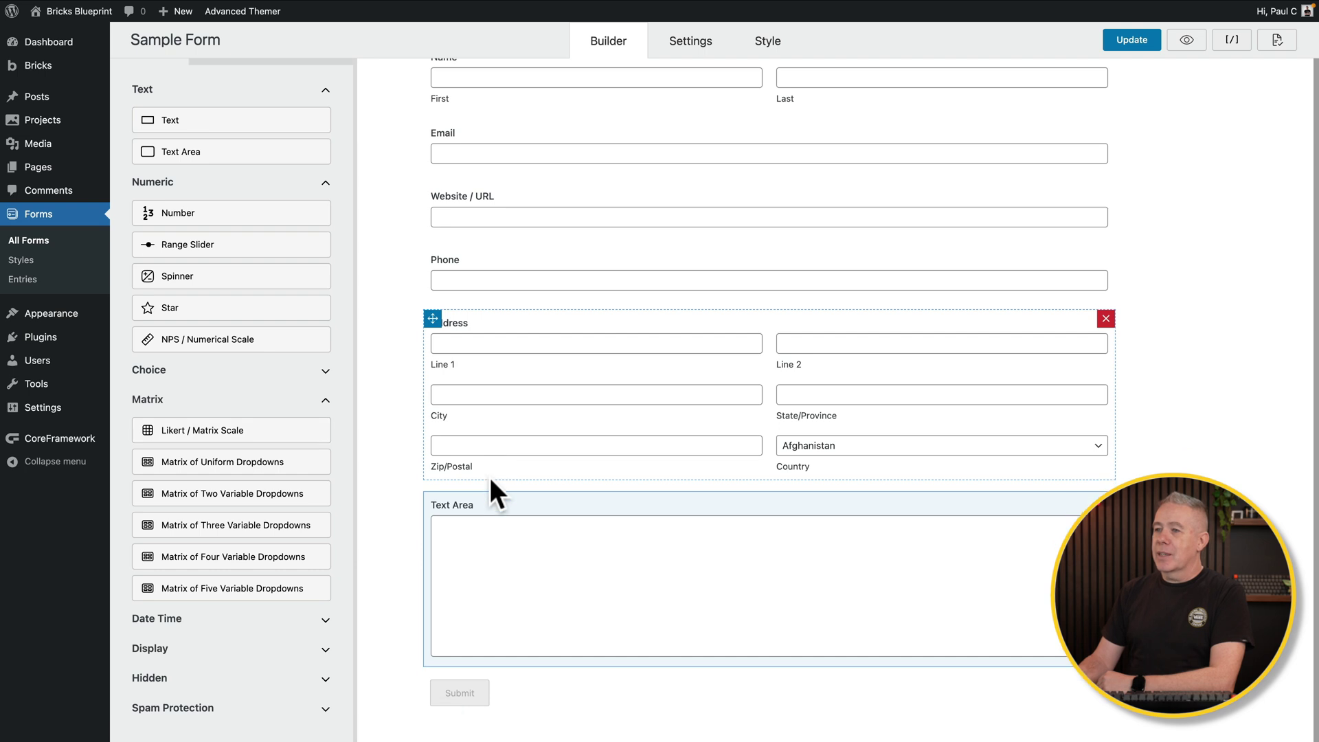
# Add a Likert / Matrix Scale field beside the Text Area, delete the Text Area and select the Likert field
pyautogui.click(235, 429)
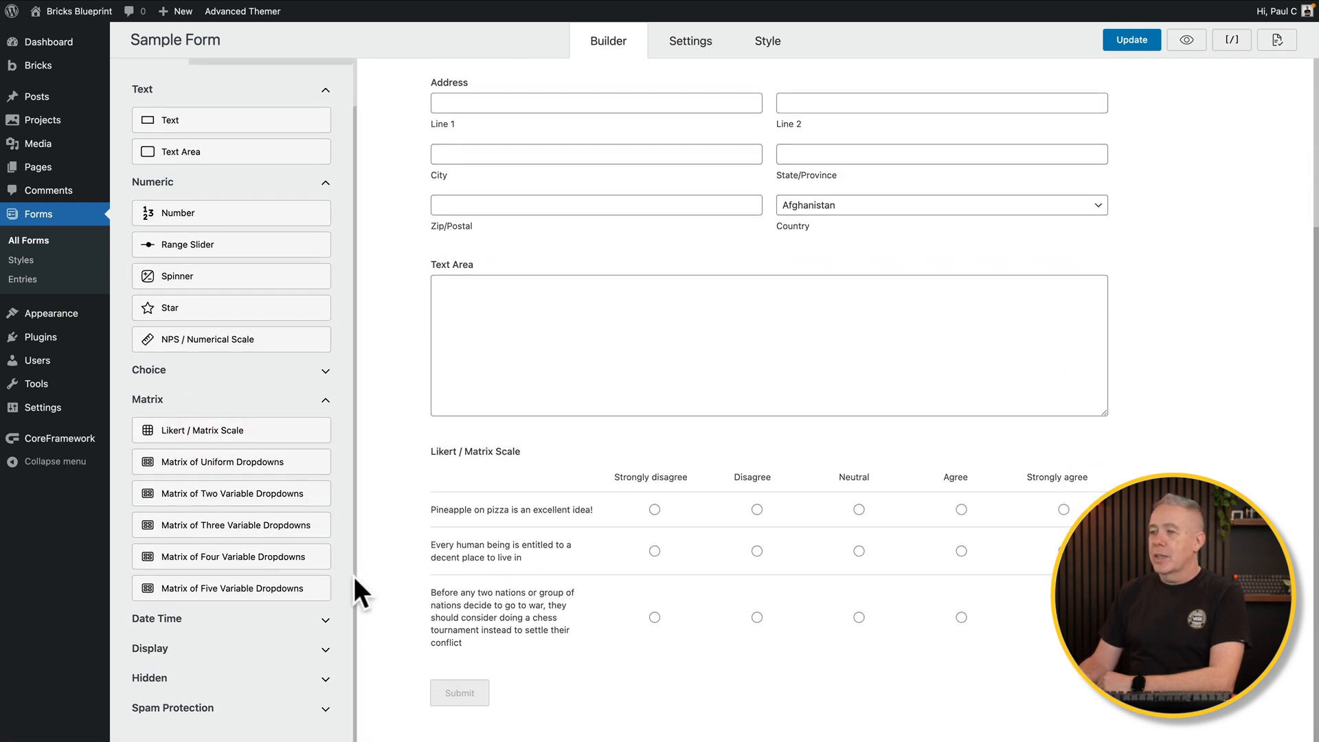
pyautogui.moveTo(763, 551)
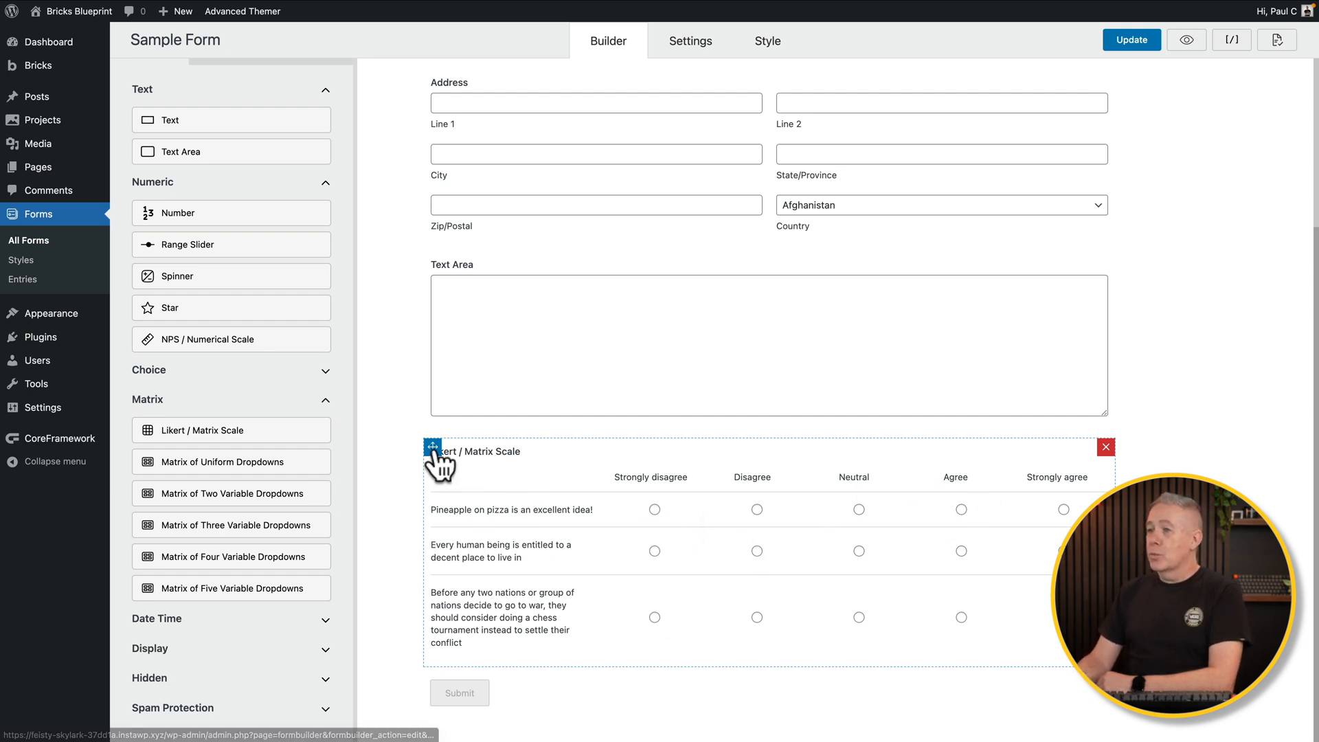
pyautogui.moveTo(433, 449); pyautogui.dragTo(465, 256)
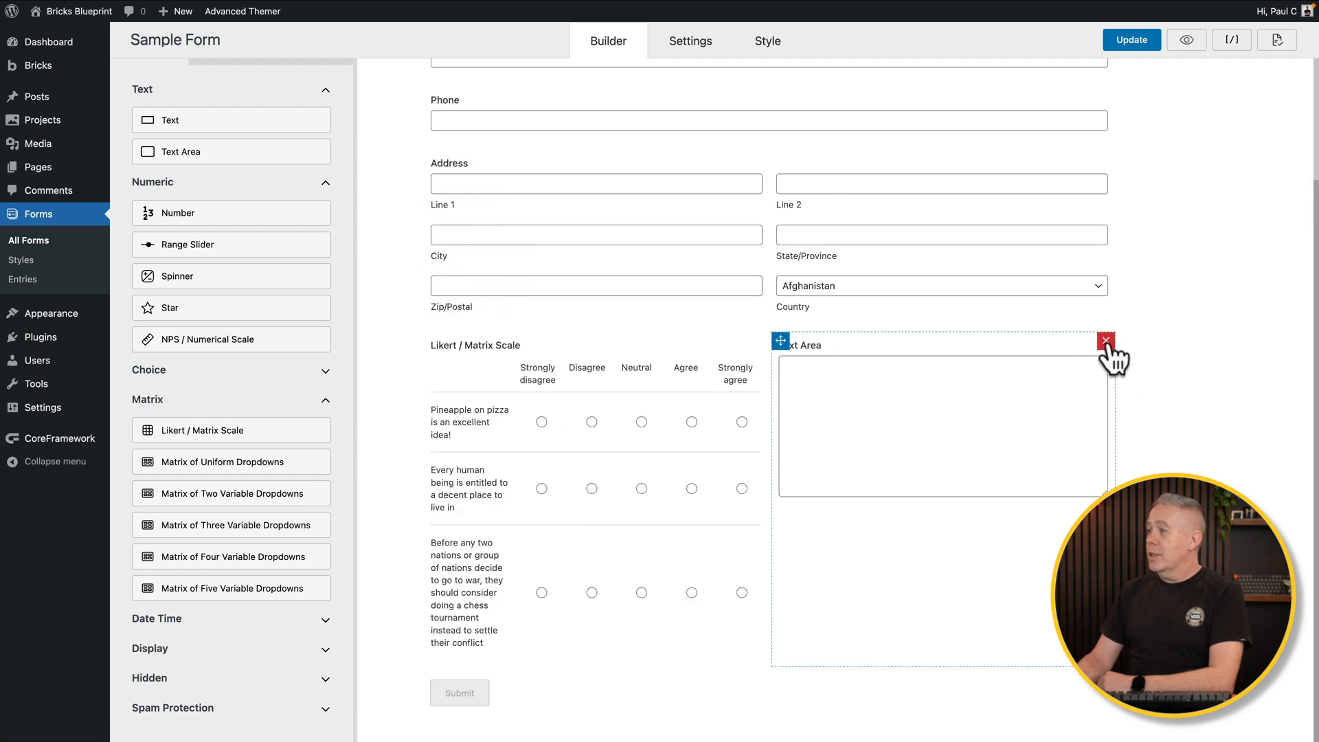
pyautogui.click(1106, 340)
pyautogui.click(778, 131)
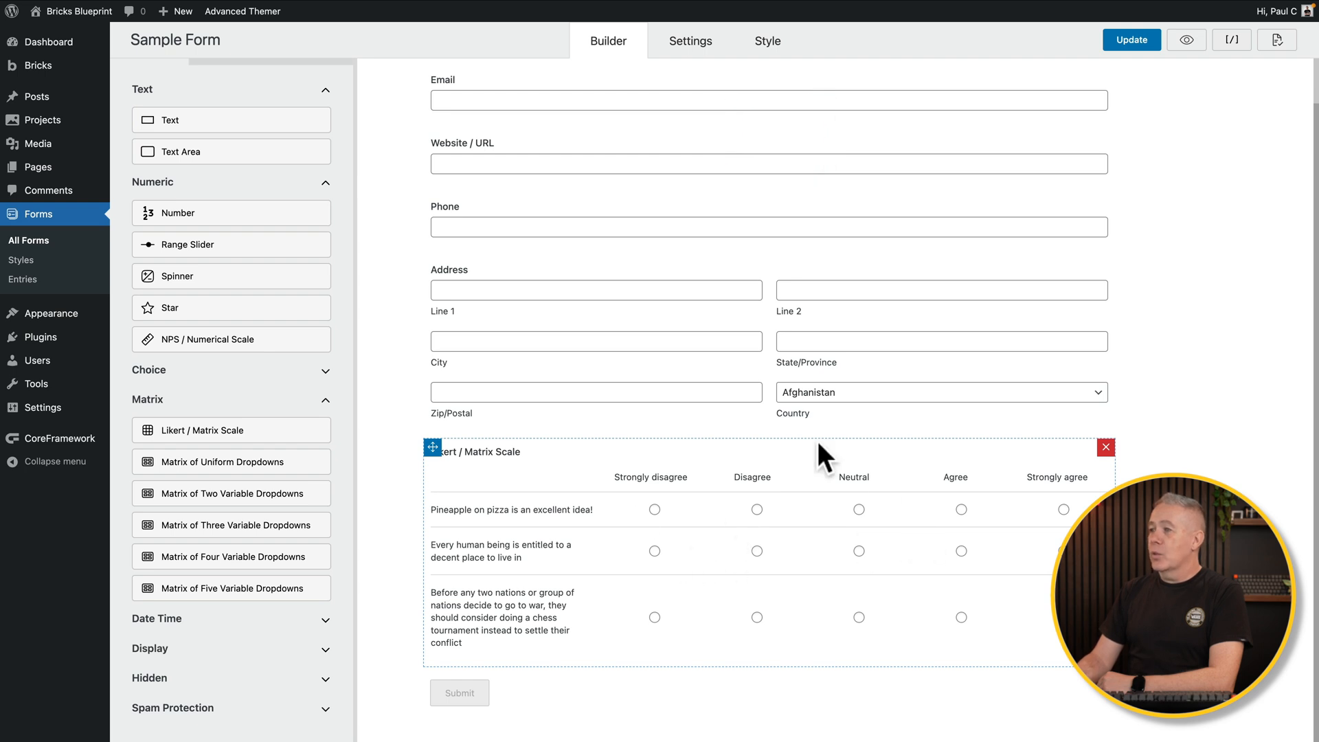
pyautogui.click(562, 547)
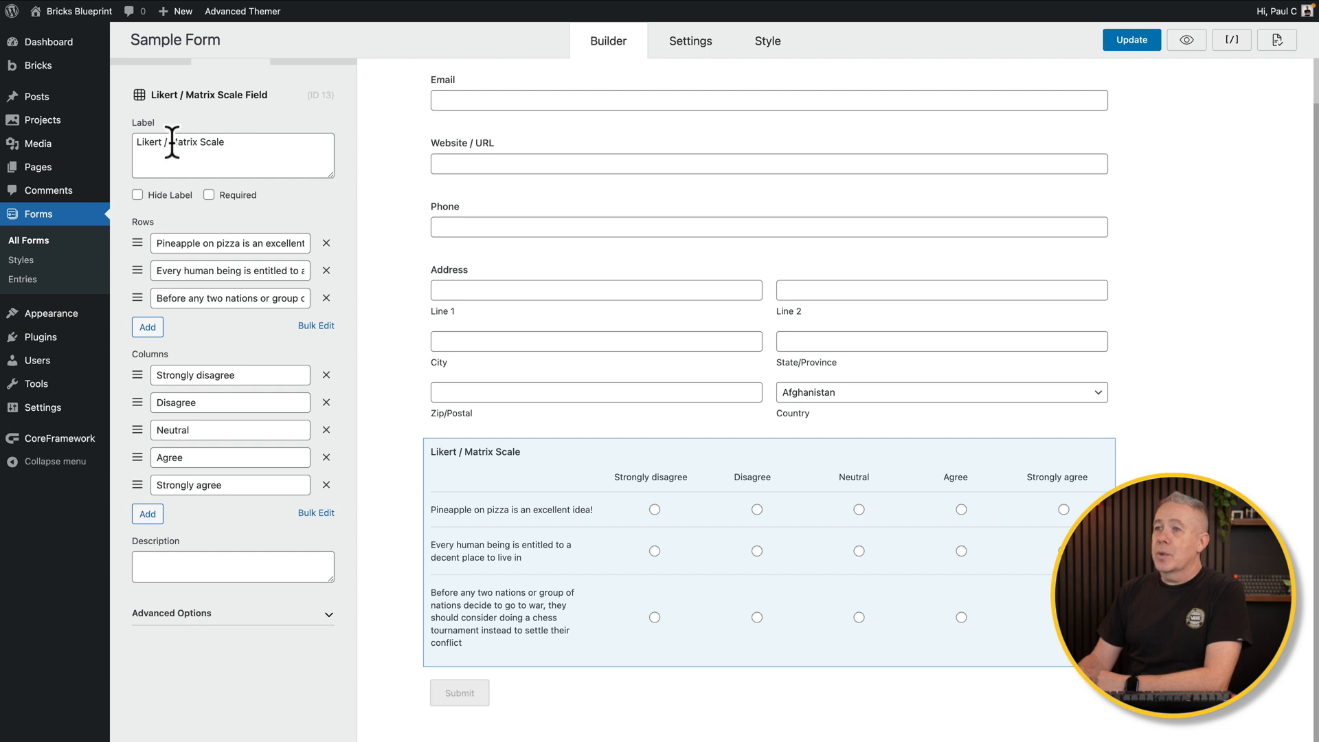
# Shorten the label to Matrix Scale, add a fourth row 'My new Row' and reveal advanced options
pyautogui.moveTo(172, 142); pyautogui.dragTo(131, 139)
pyautogui.press('BackSpace')
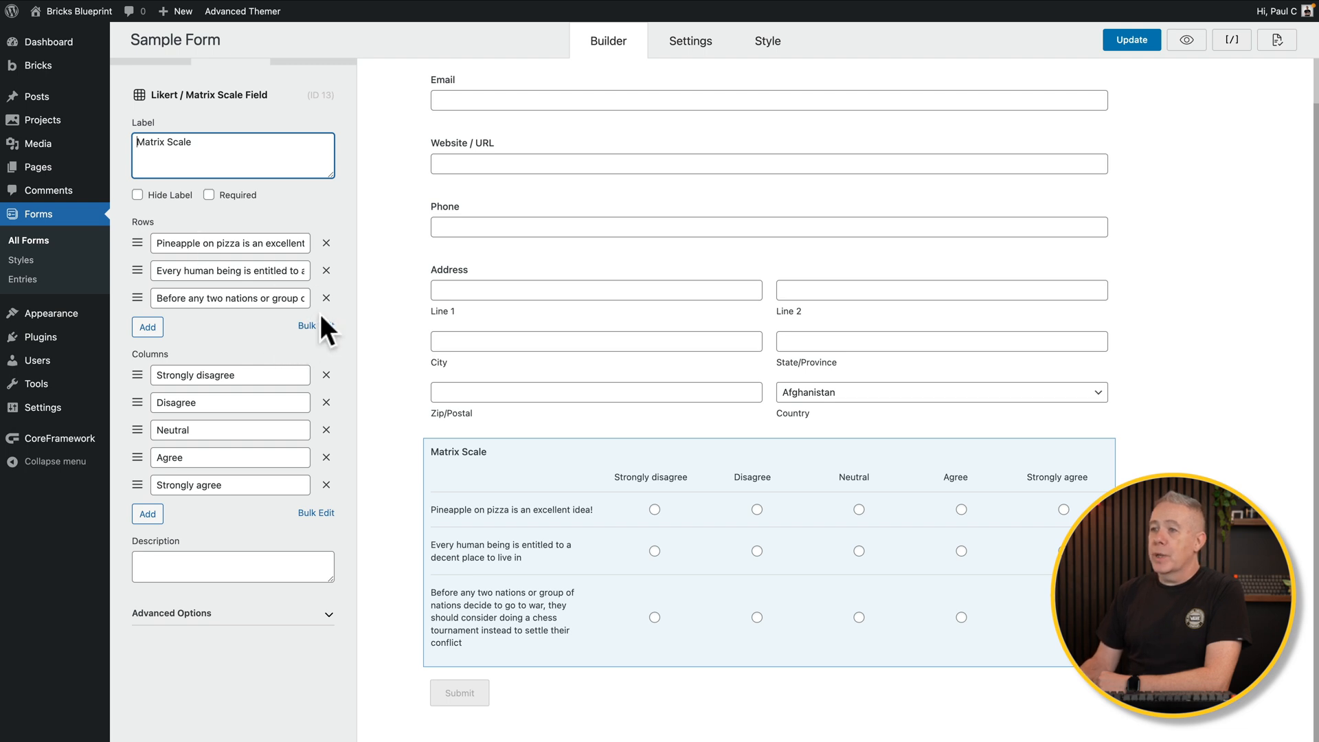
pyautogui.click(148, 326)
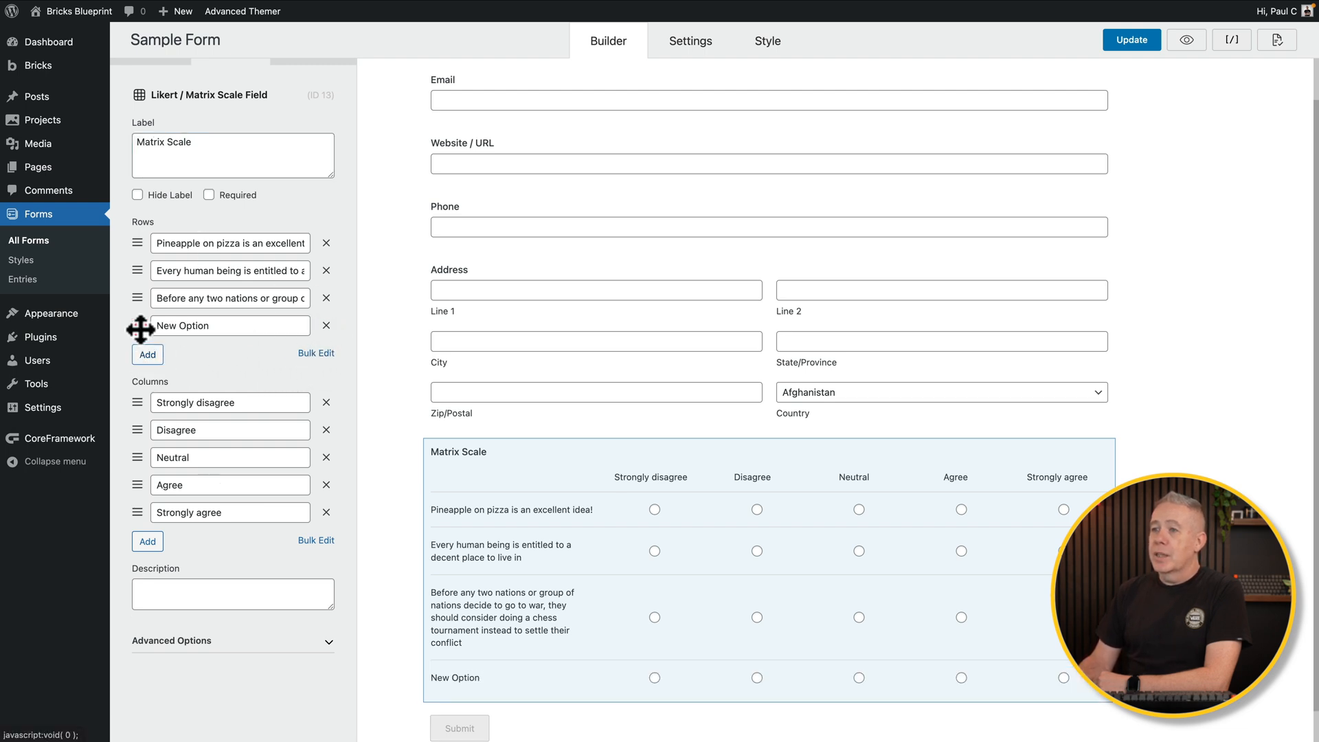
pyautogui.tripleClick(184, 326)
pyautogui.write('My new Row')
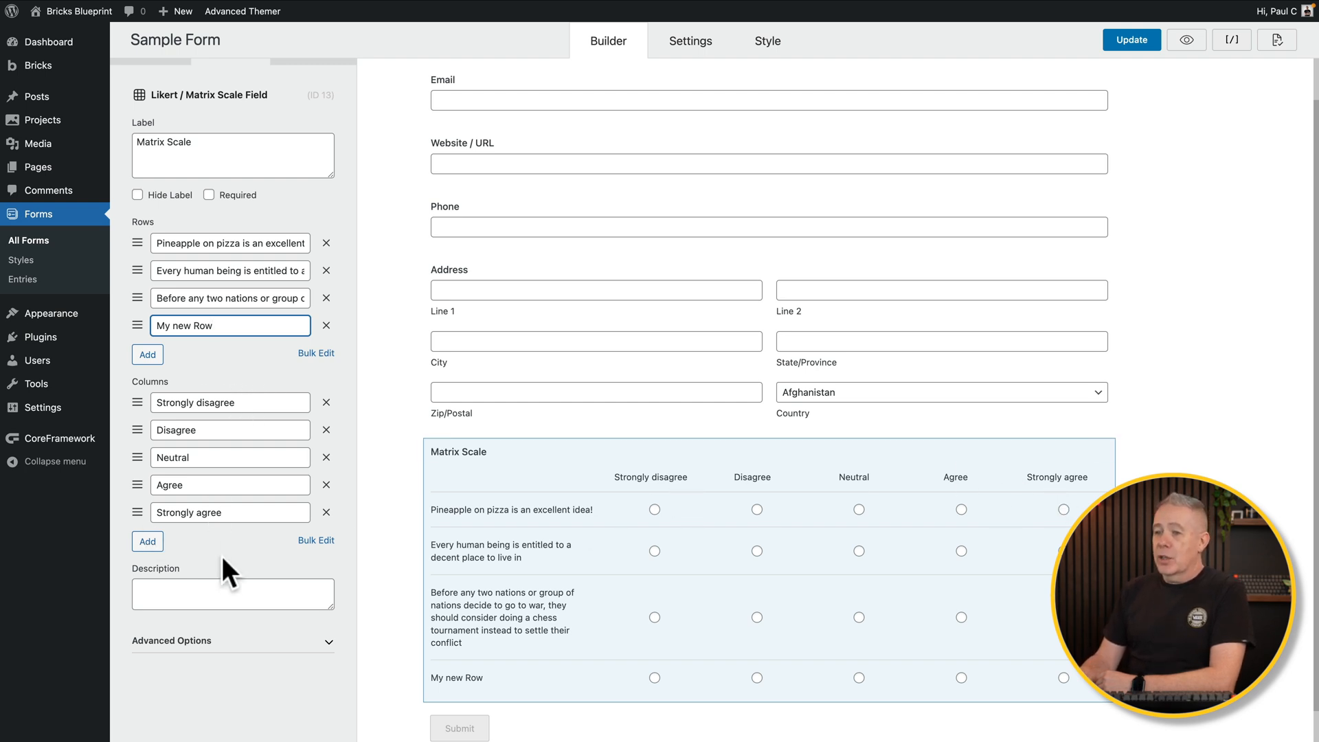
pyautogui.click(238, 640)
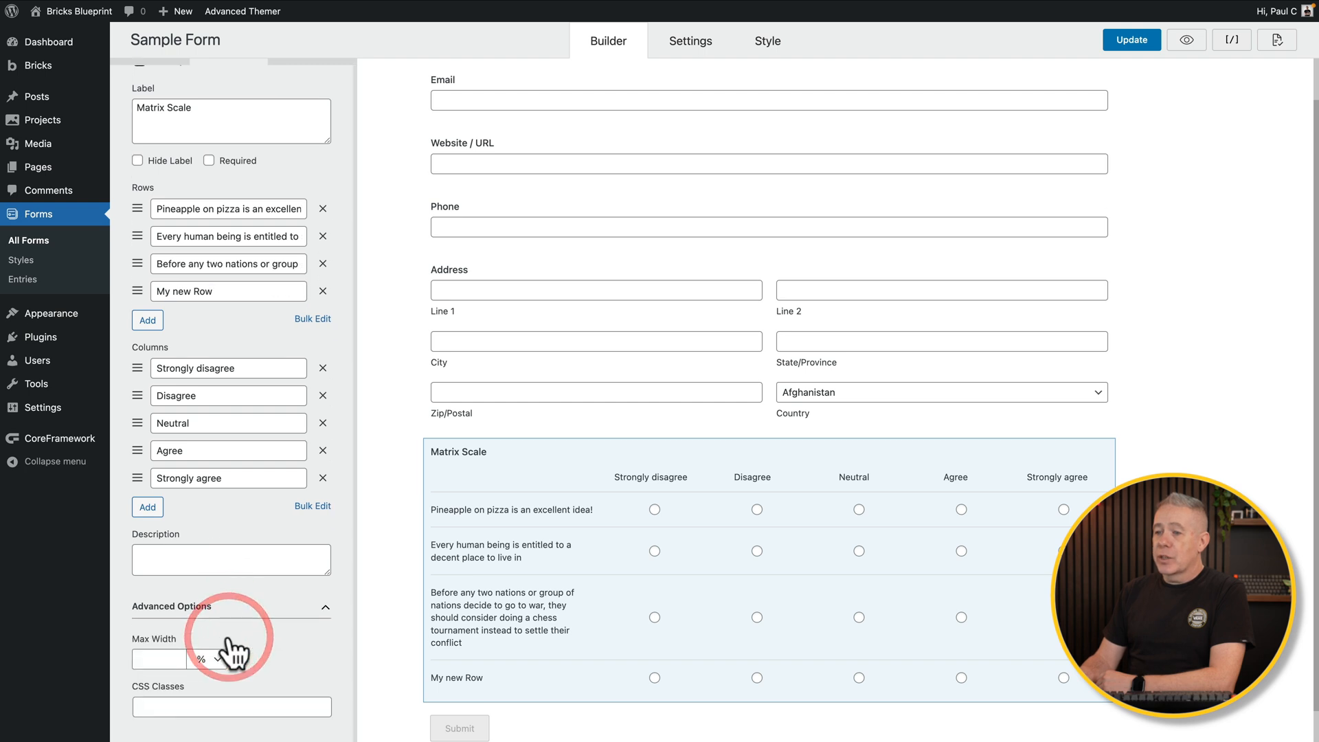
pyautogui.scroll(2, 228, 636)
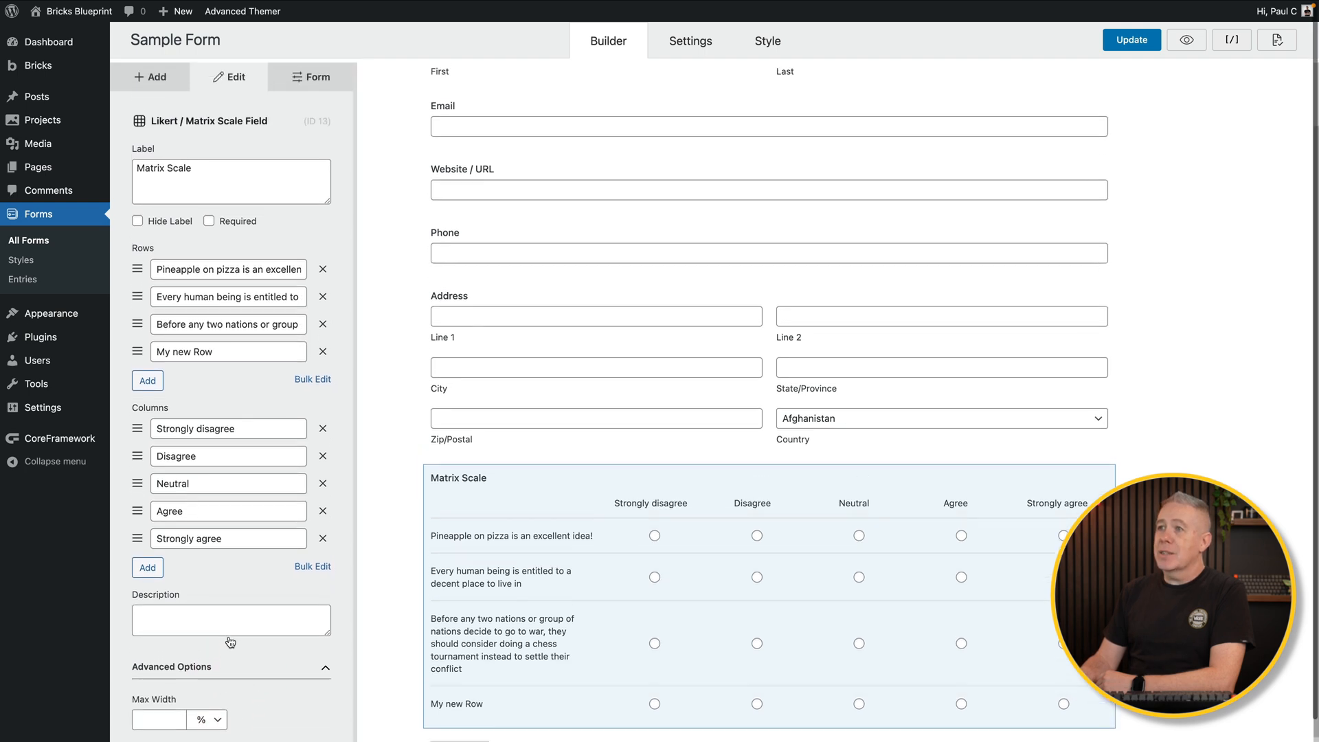
pyautogui.scroll(2, 227, 636)
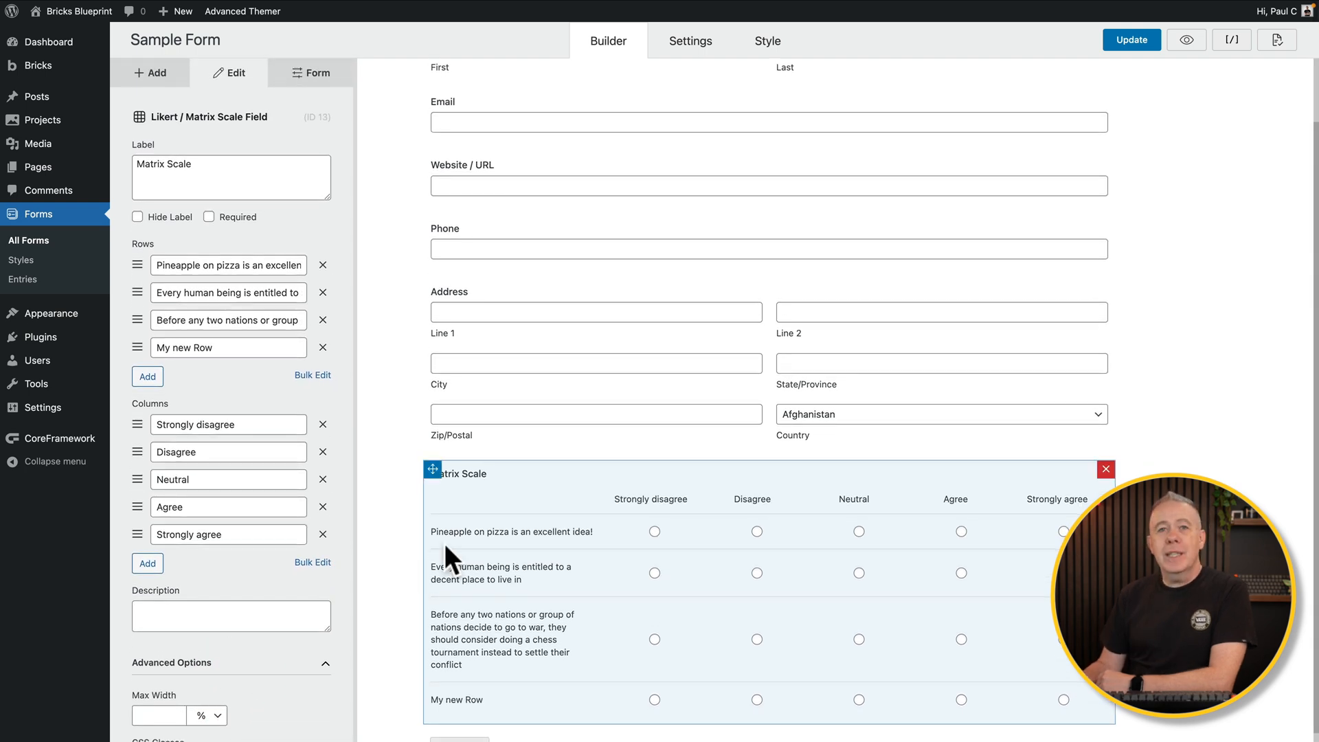
pyautogui.click(405, 454)
pyautogui.scroll(2, 753, 252)
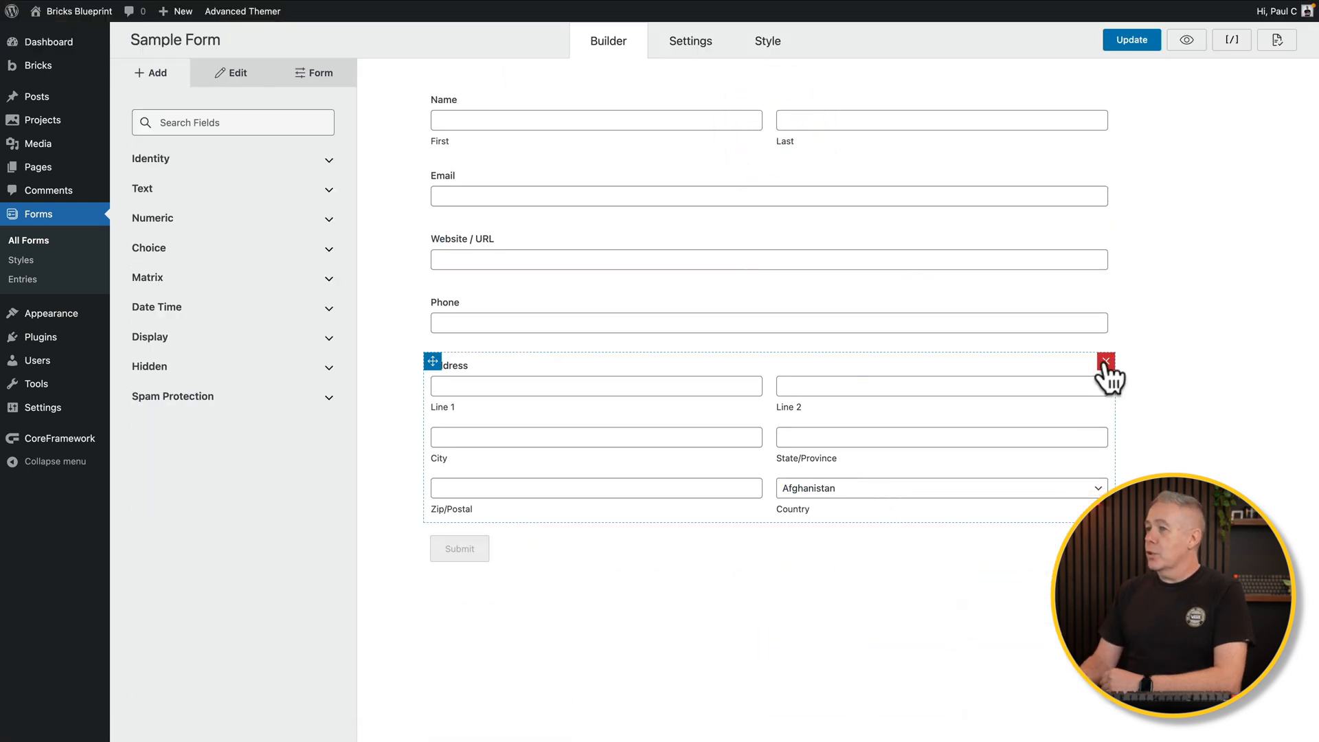
# Remove the Address field and arrange Email, Website / URL and Phone as one three-column row
pyautogui.click(772, 131)
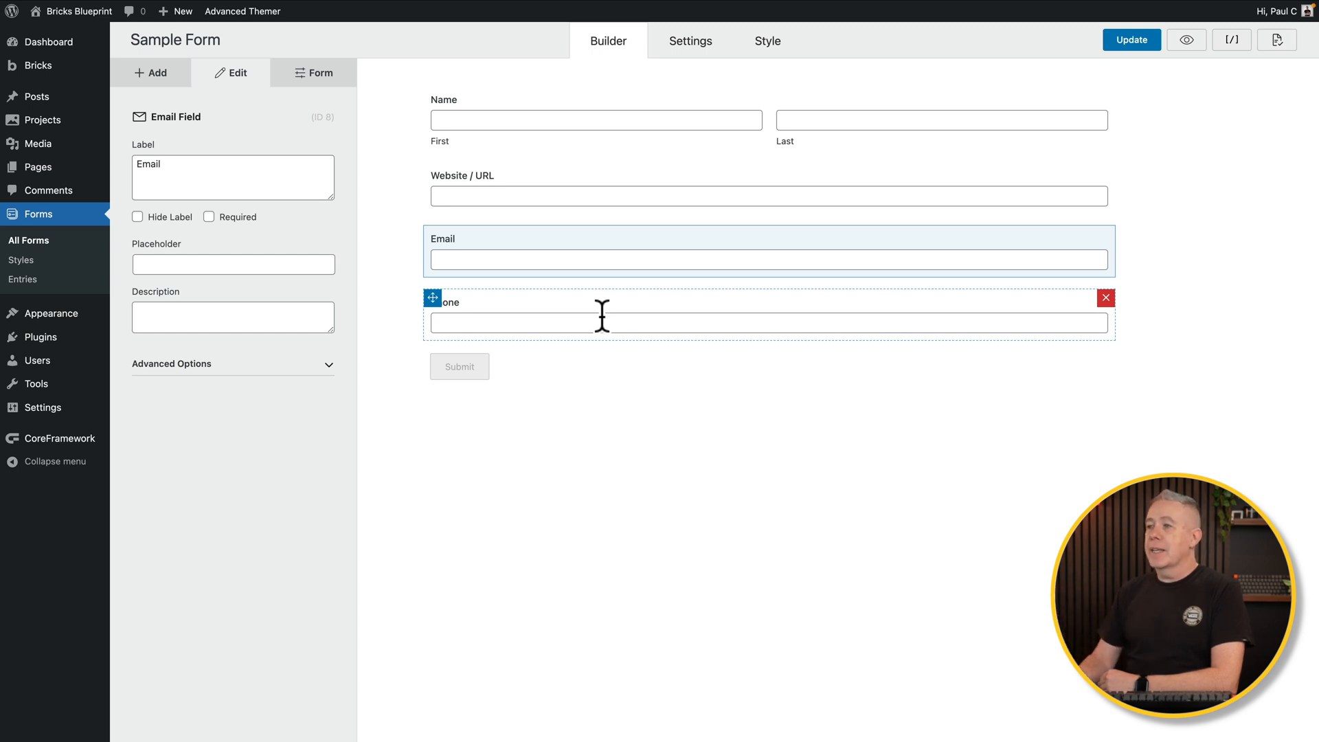
pyautogui.moveTo(433, 237); pyautogui.dragTo(719, 190)
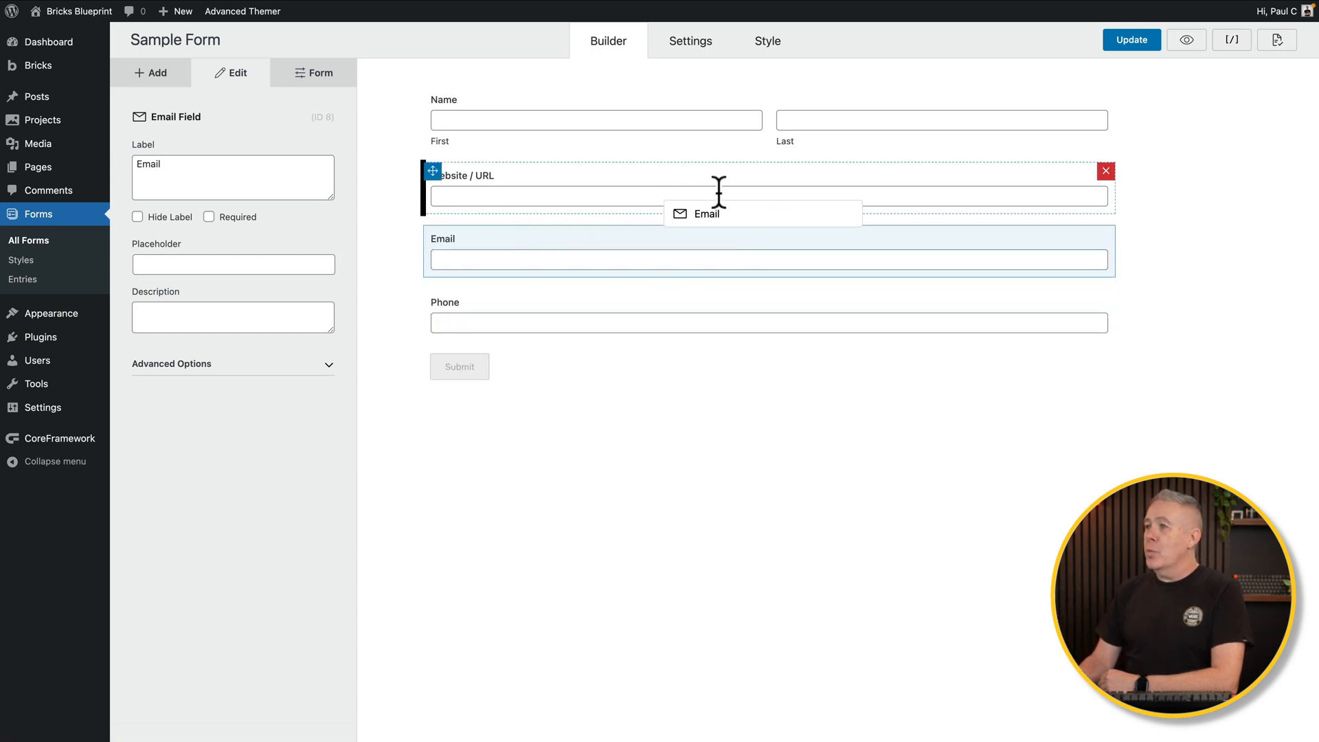
pyautogui.moveTo(718, 191); pyautogui.dragTo(718, 191)
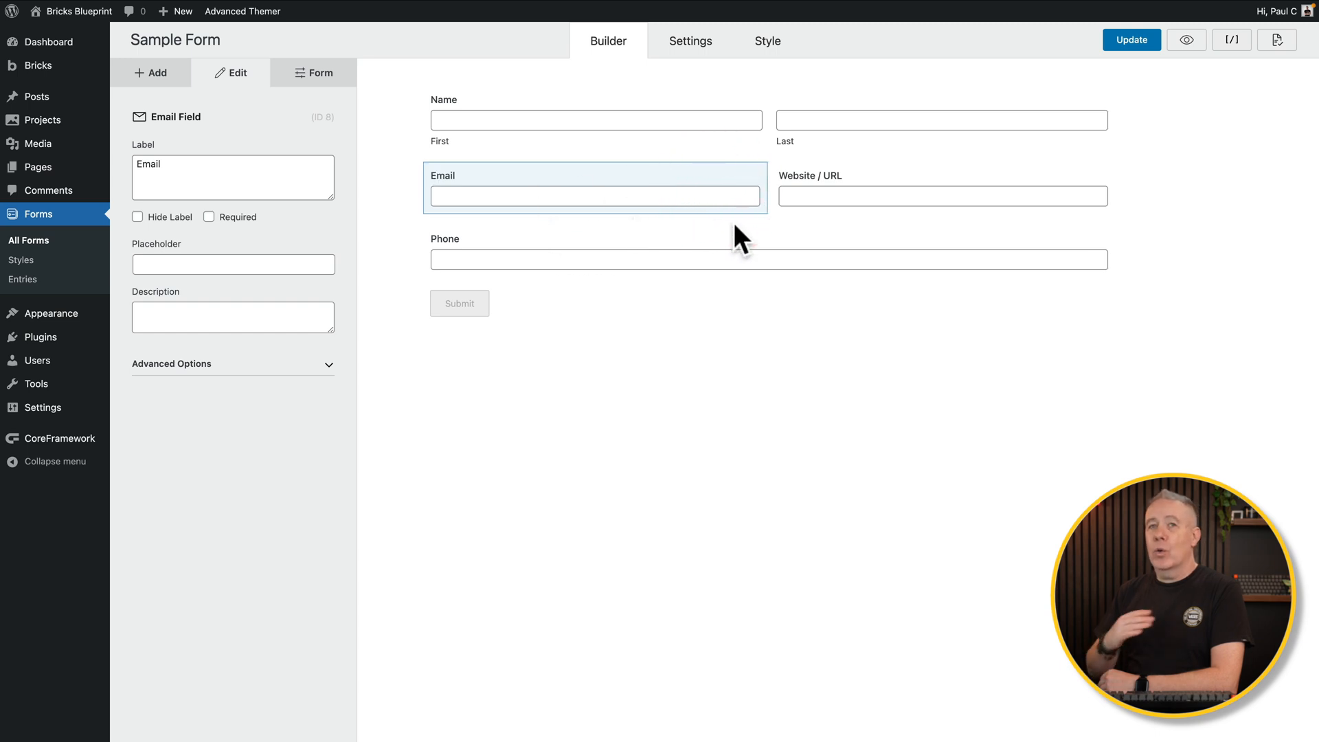
pyautogui.moveTo(768, 250)
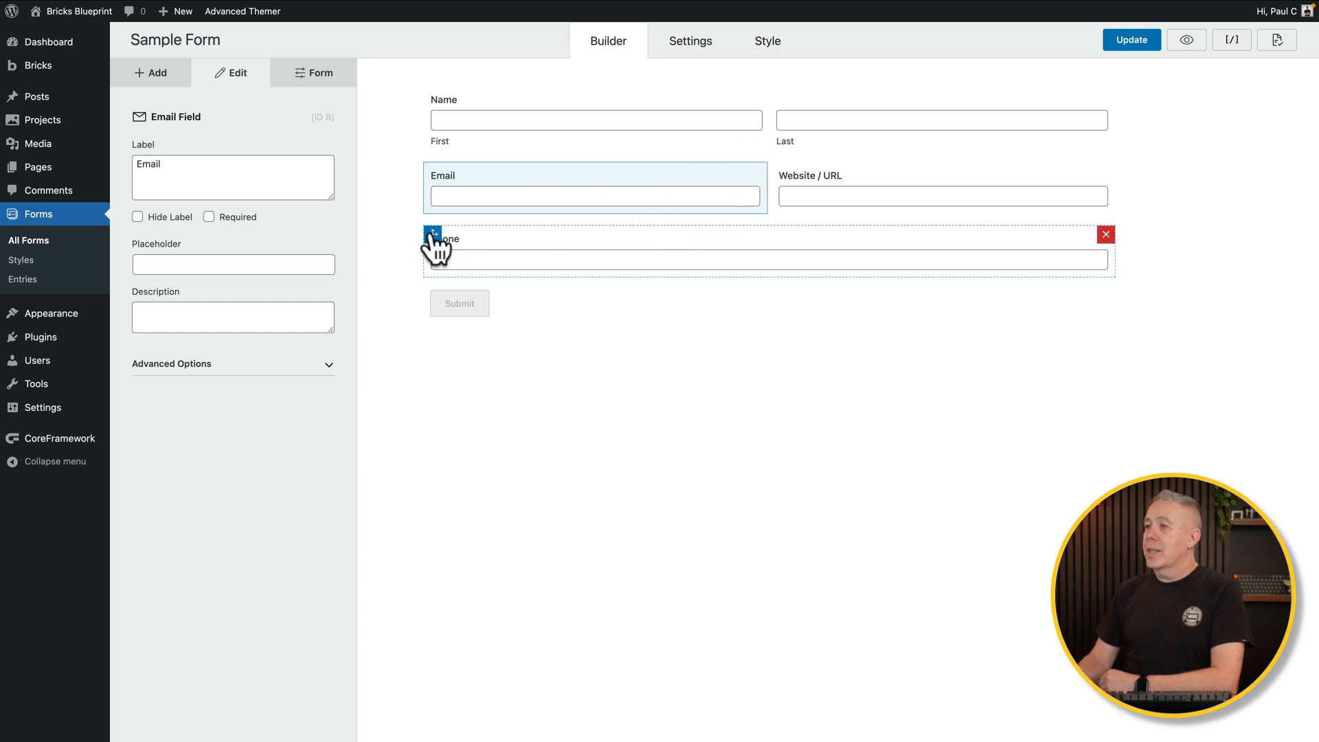
pyautogui.moveTo(433, 235); pyautogui.dragTo(948, 190)
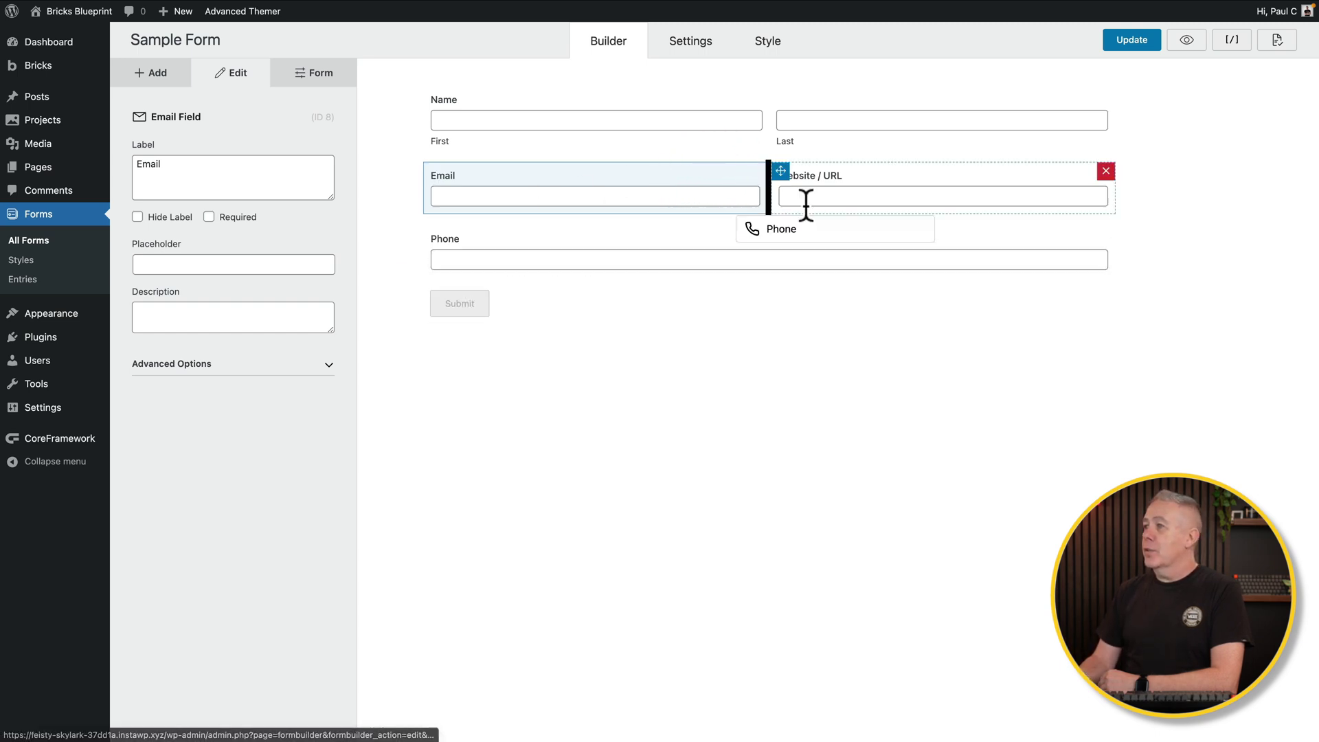
pyautogui.click(616, 296)
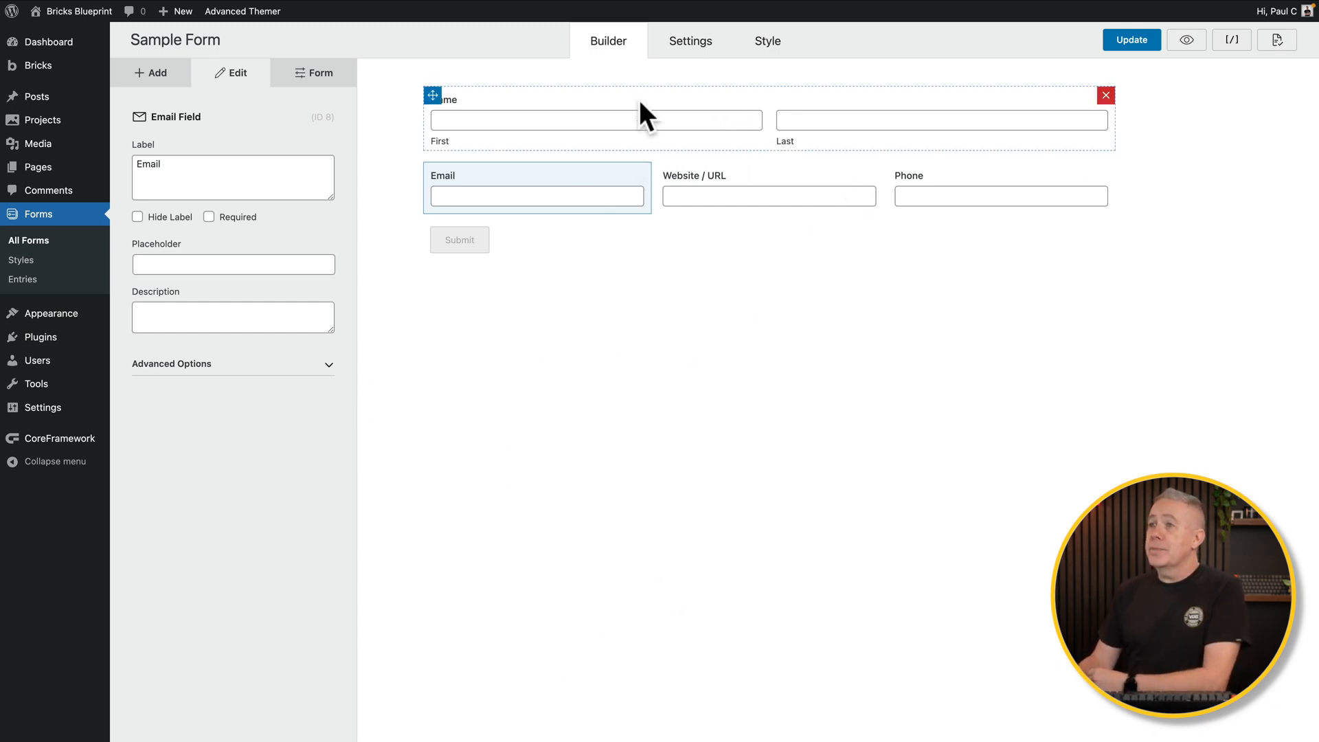
# Add a Content / HTML block from the Display category beneath the three-column row
pyautogui.click(150, 72)
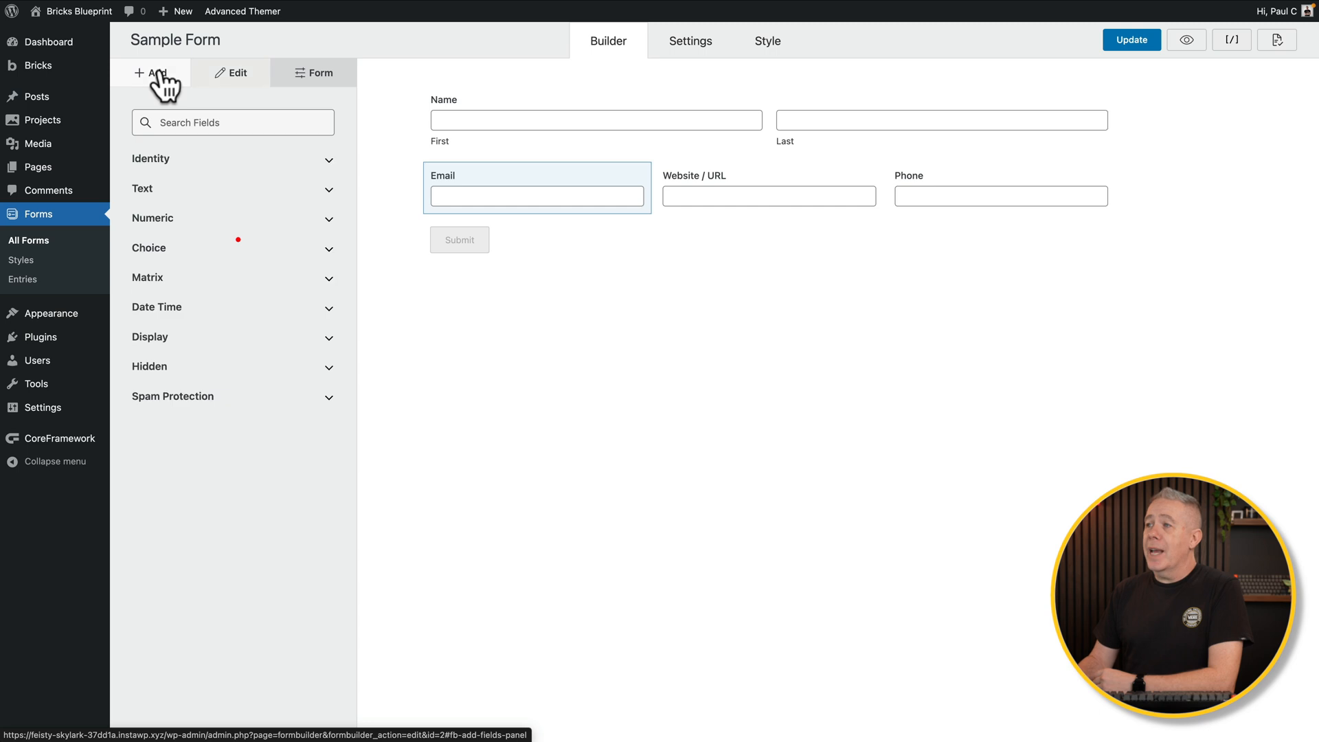
pyautogui.click(309, 367)
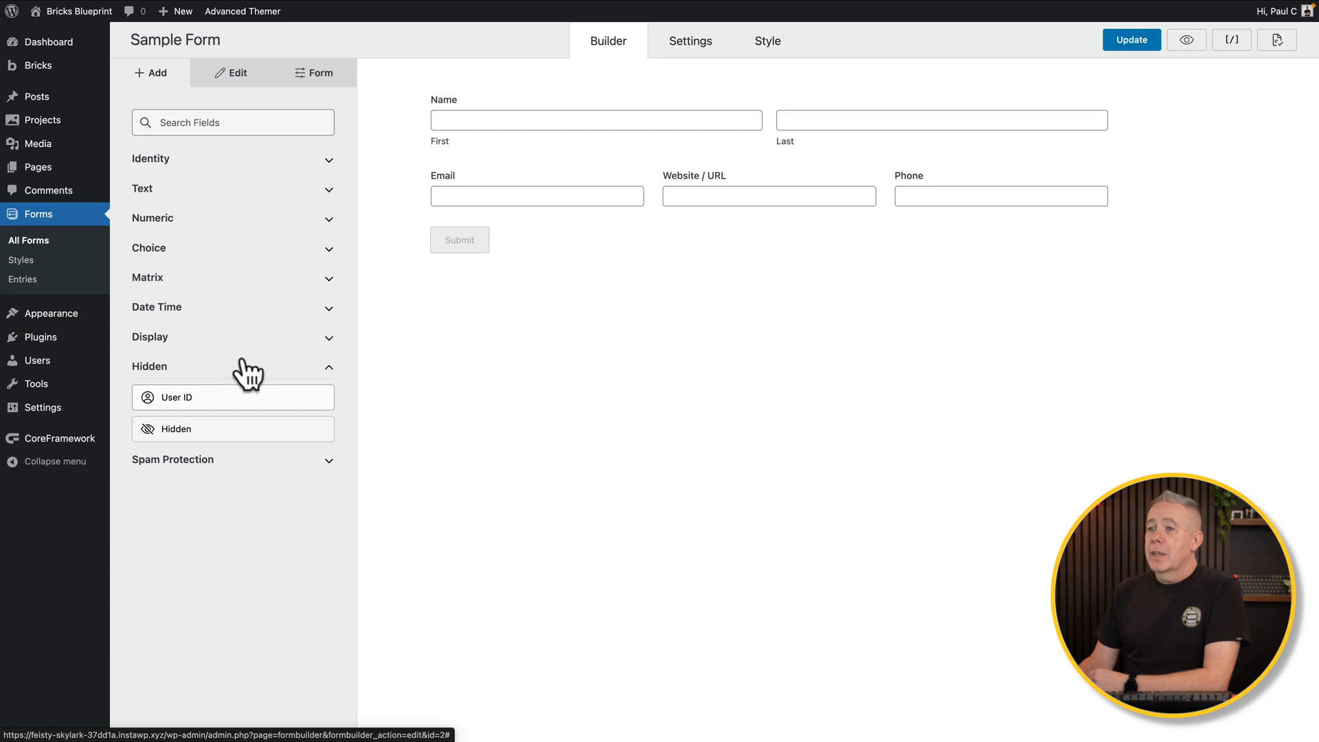
pyautogui.click(293, 338)
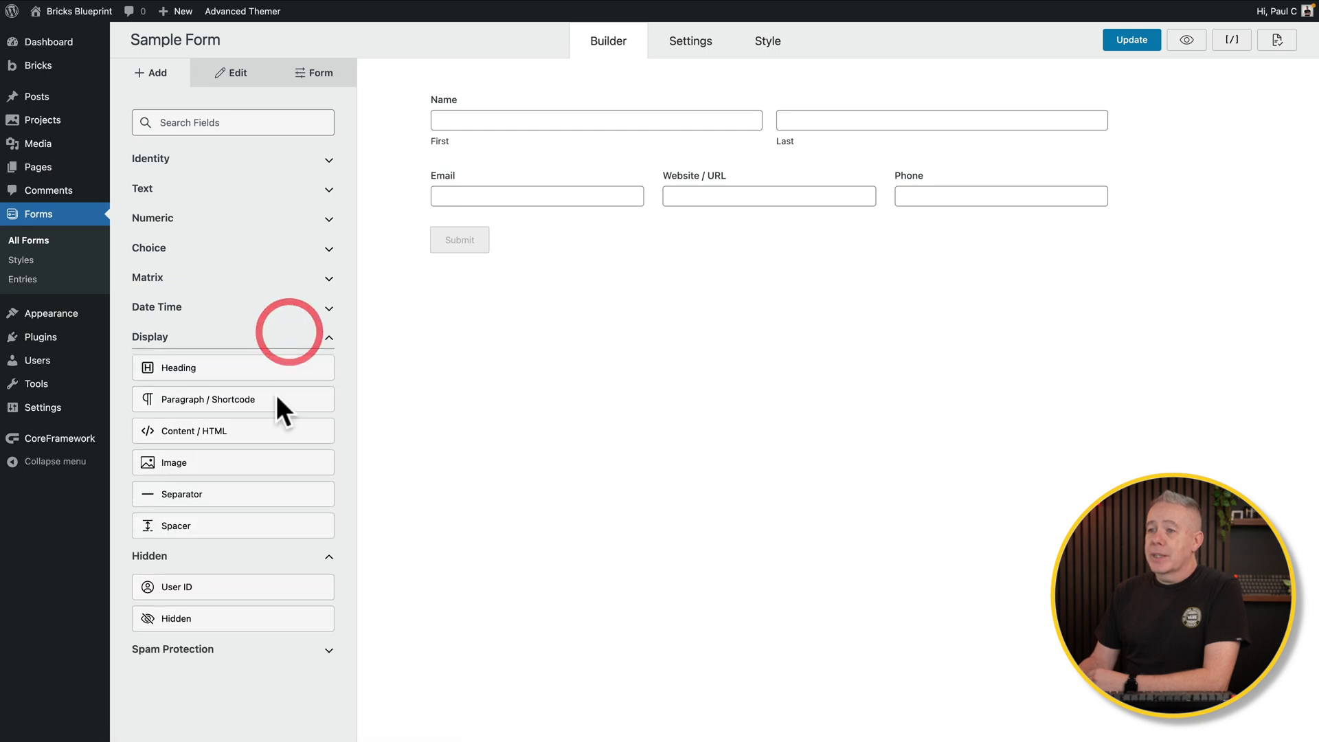
pyautogui.click(229, 432)
pyautogui.click(774, 264)
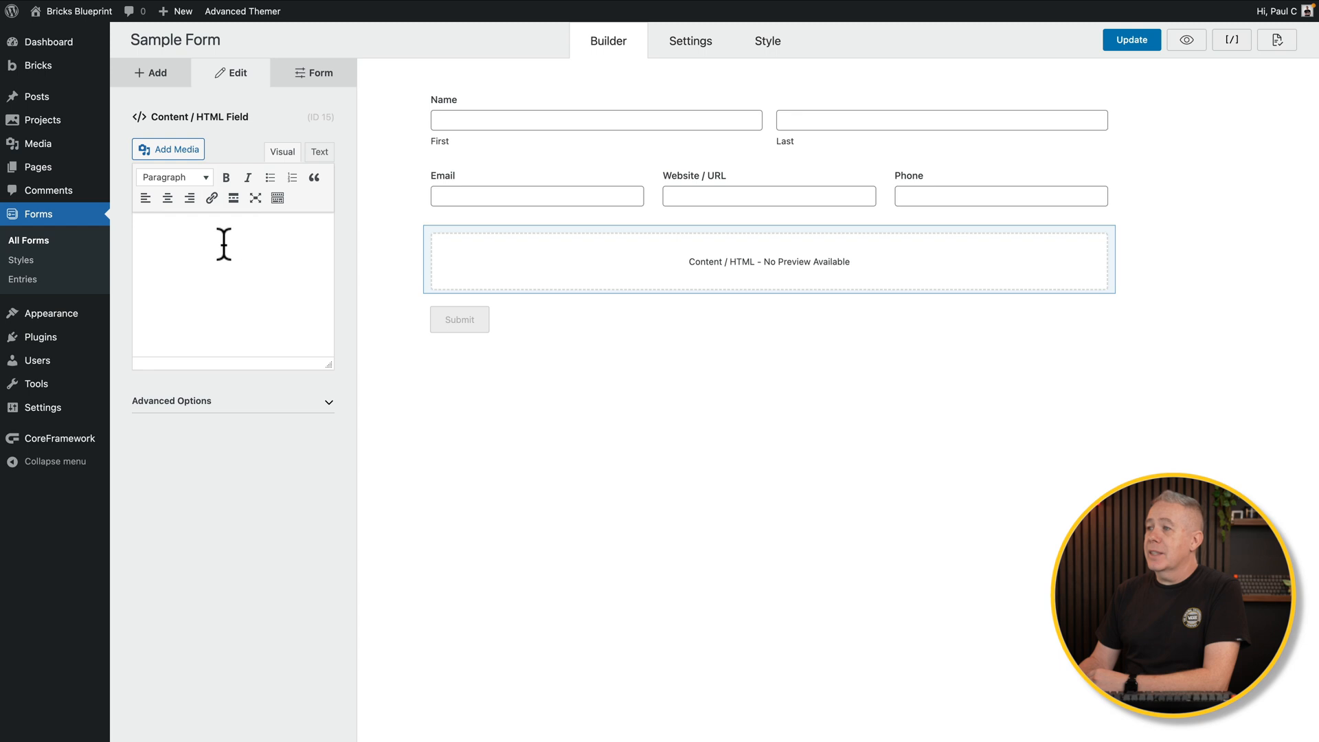
# Return to the field list and expand the Spam Protection category
pyautogui.click(157, 73)
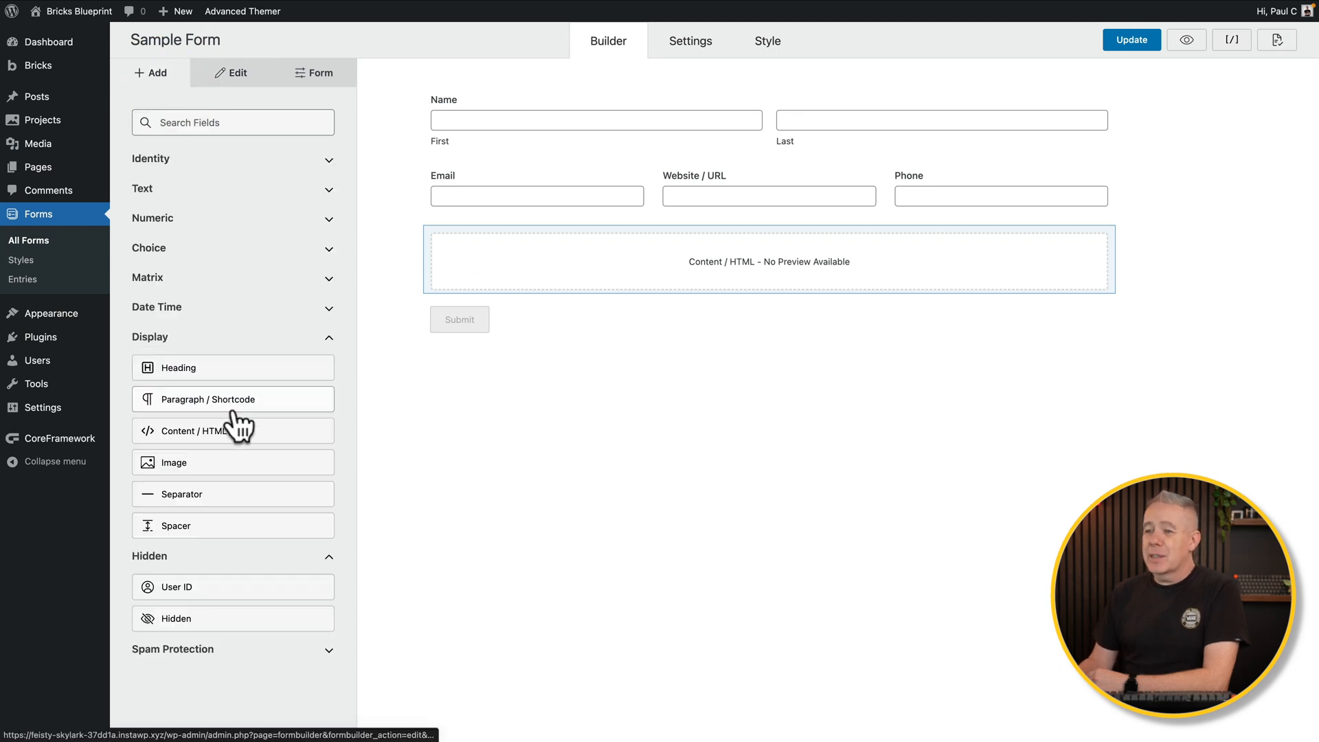
pyautogui.click(327, 650)
pyautogui.scroll(-2, 321, 672)
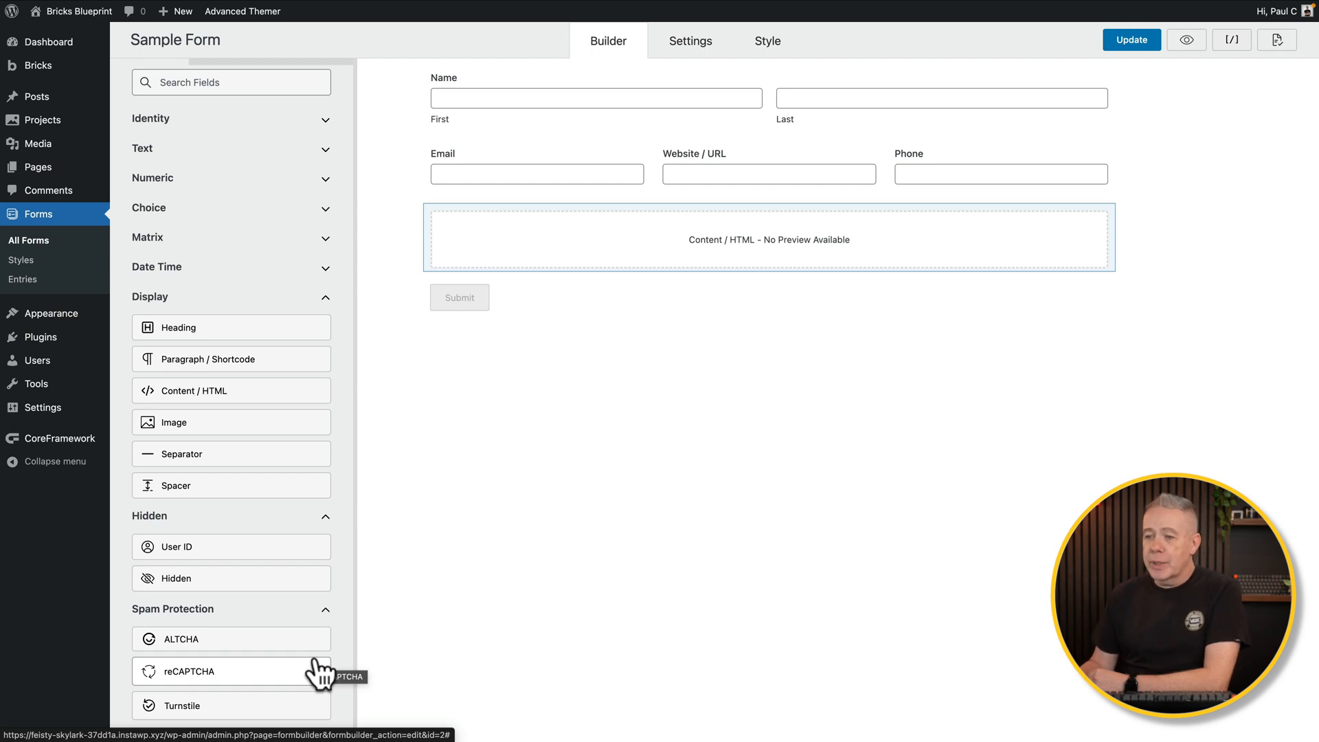
# Add a reCAPTCHA field below the HTML content and view its settings
pyautogui.click(274, 672)
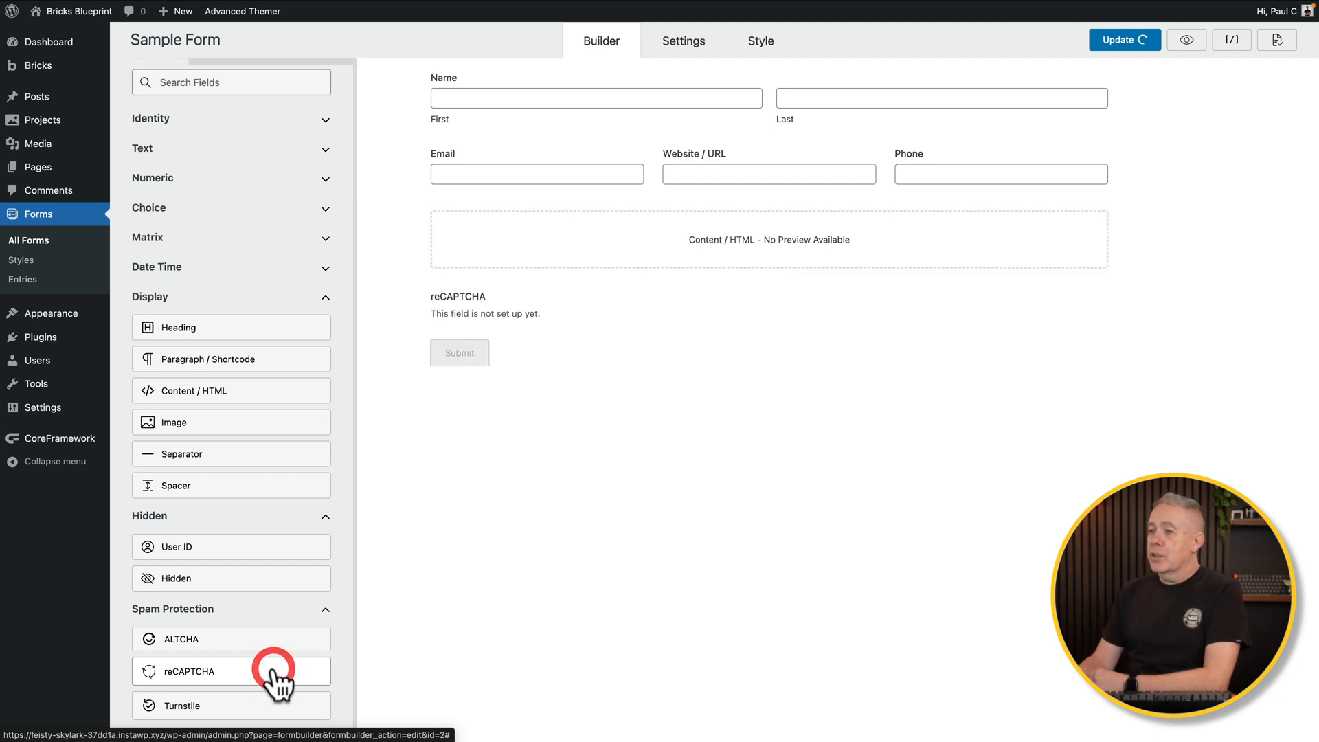
pyautogui.click(516, 303)
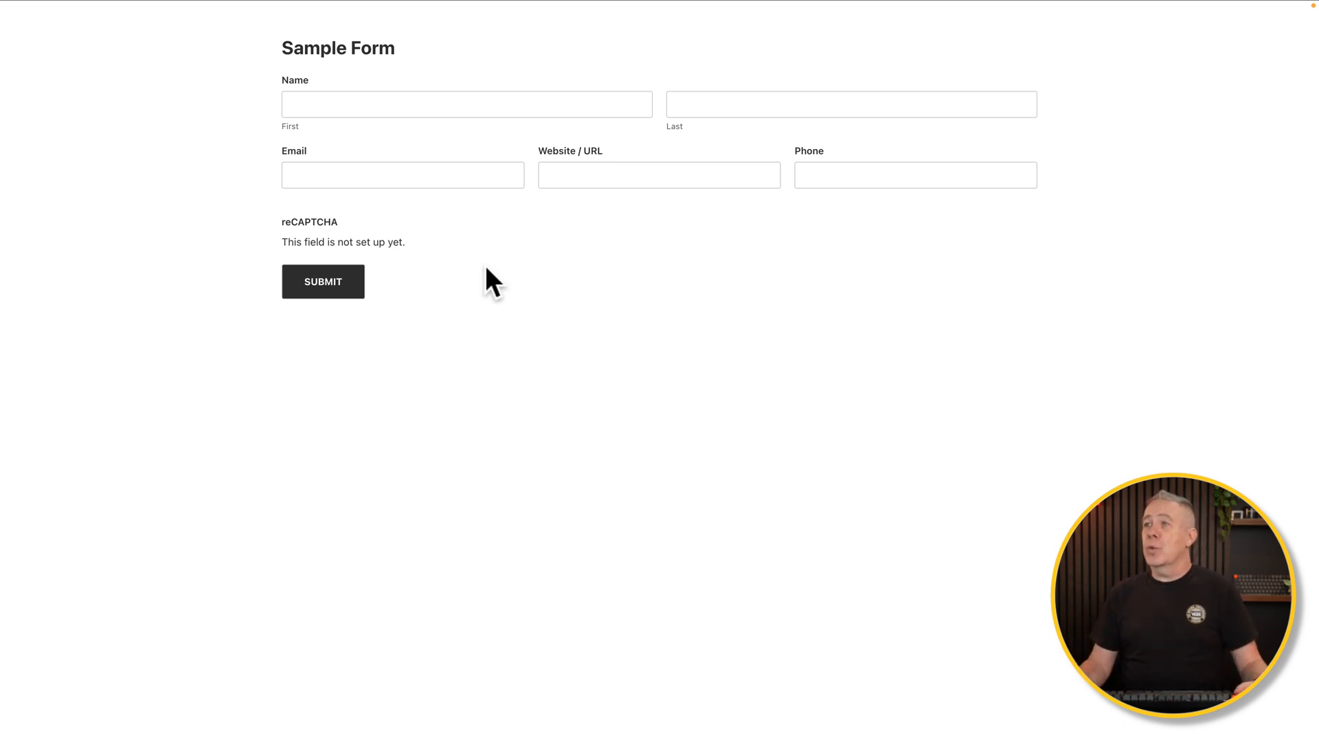
# Return from the live preview, view the form's embed shortcode, then close the dialog
pyautogui.click(412, 15)
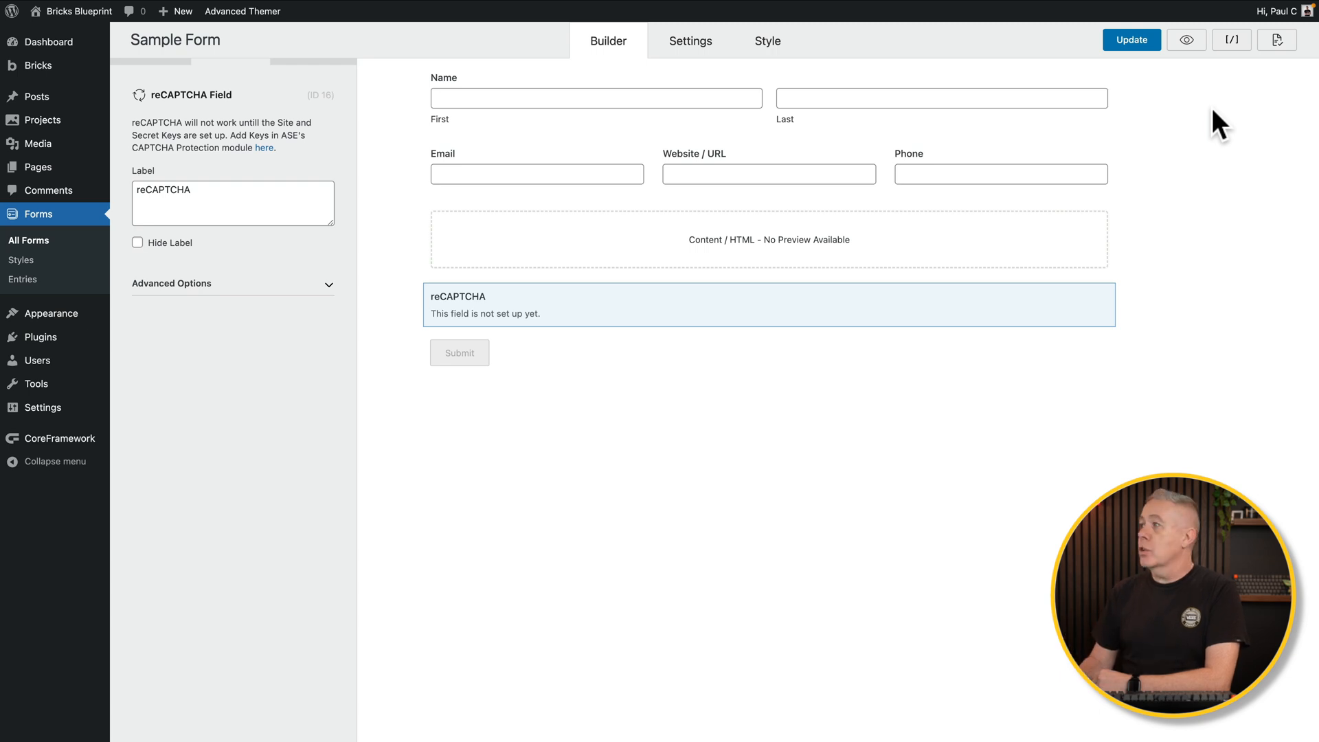
pyautogui.click(1233, 42)
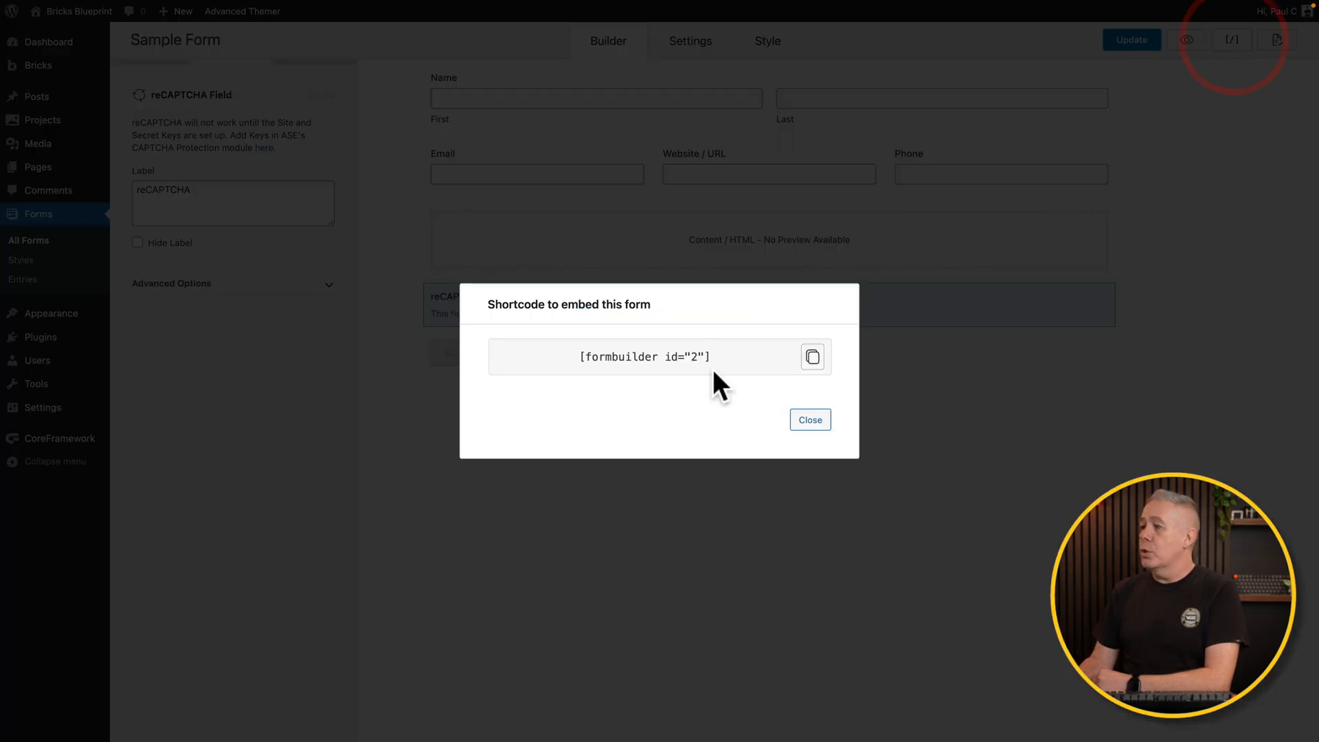
pyautogui.click(811, 425)
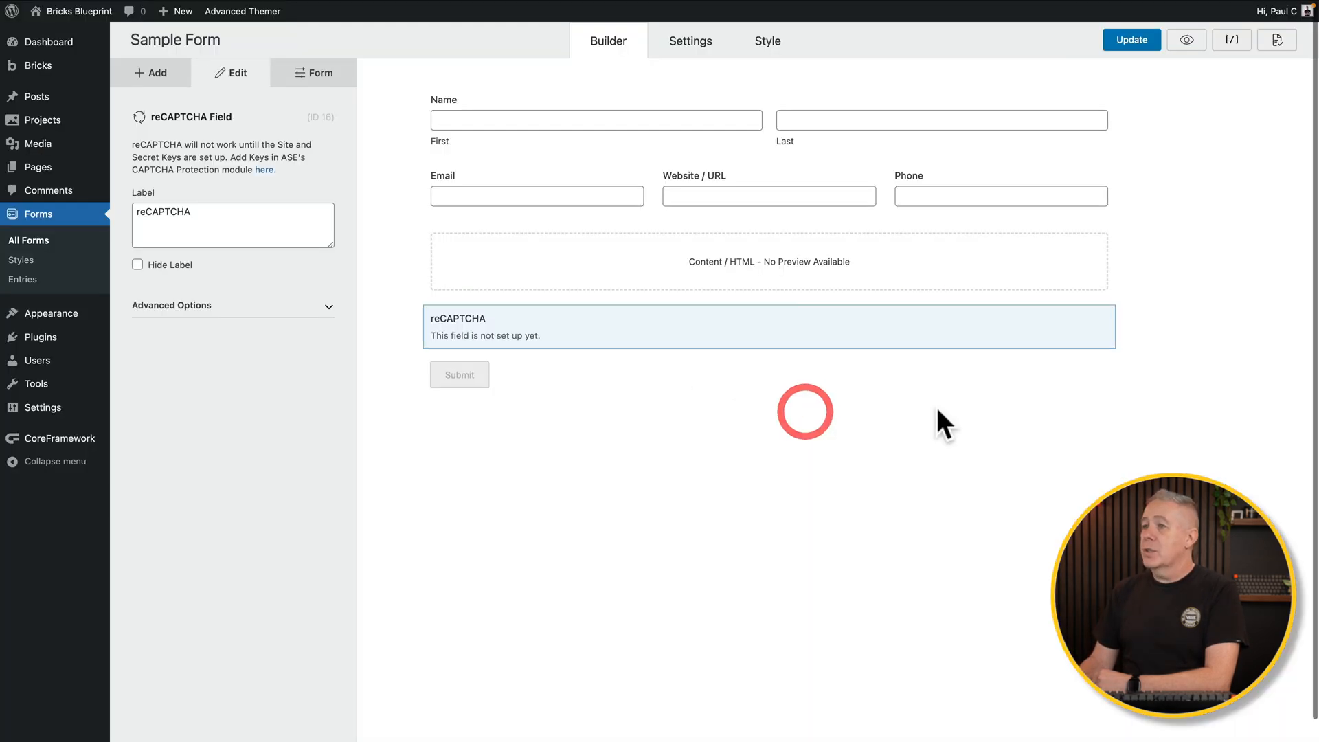